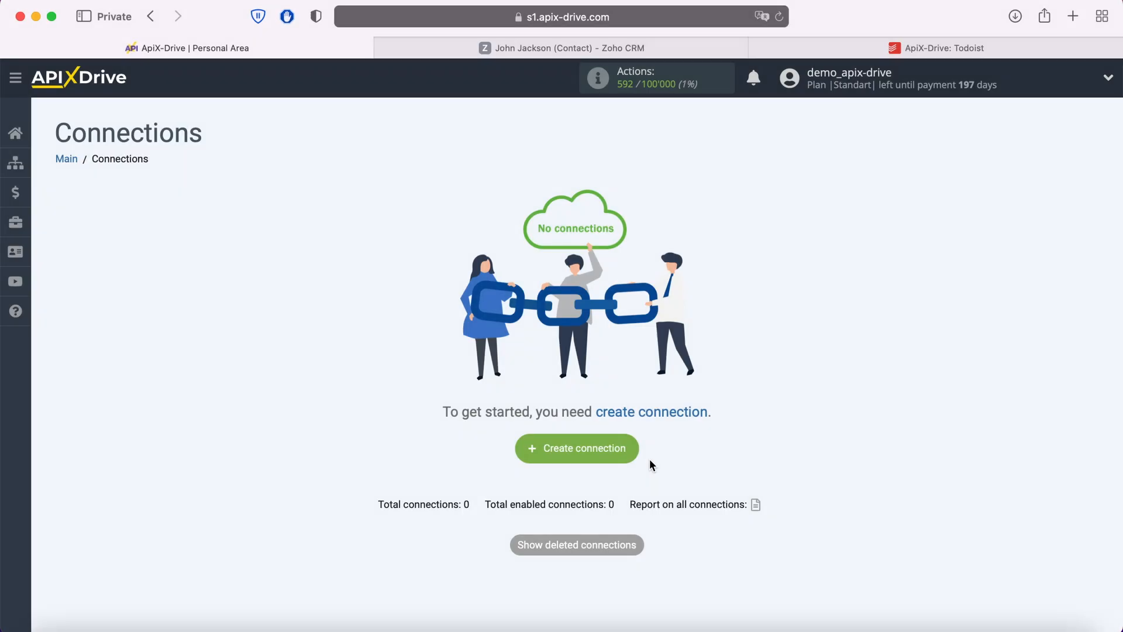
Step: Create a new connection and choose Zoho CRM as the data source system
left_click(634, 451)
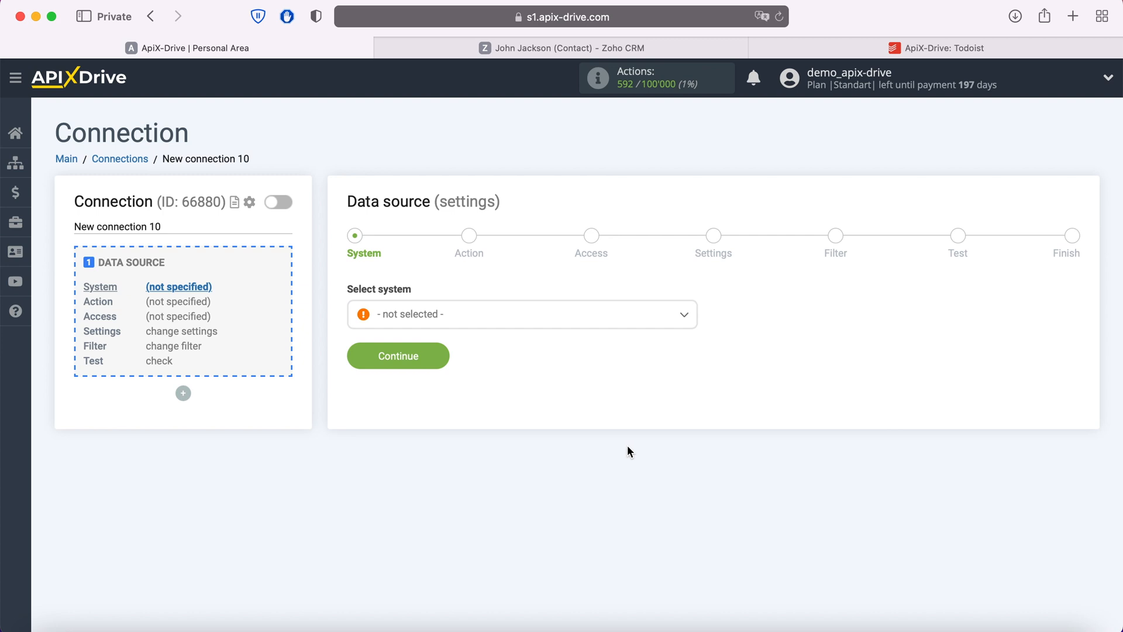
left_click(556, 329)
scroll(545, 421, "down", 10)
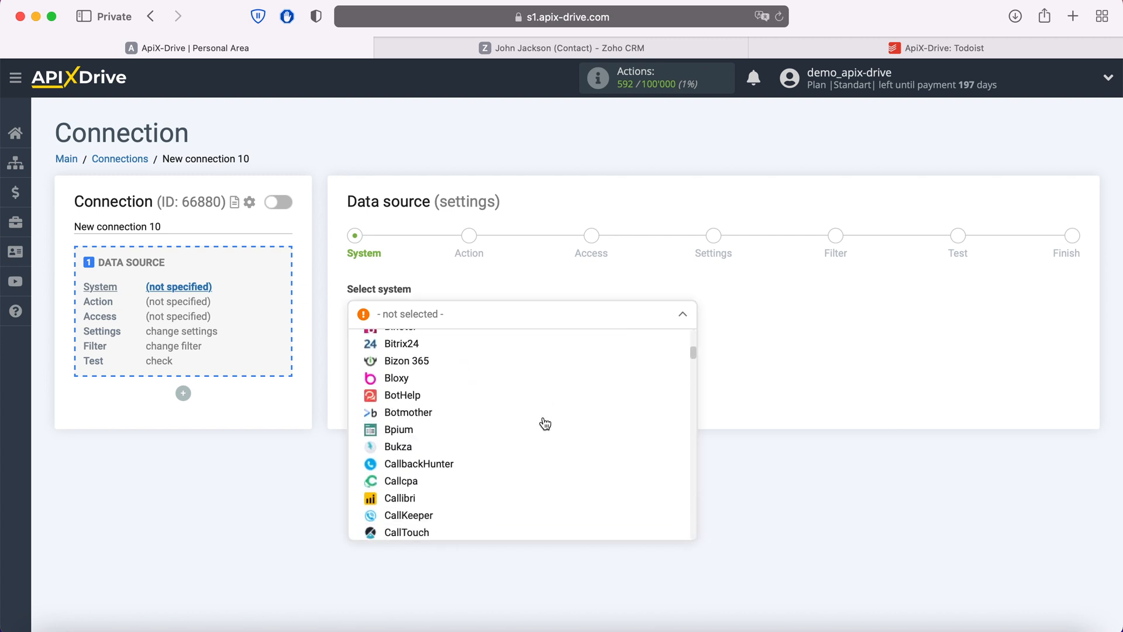
scroll(545, 424, "down", 20)
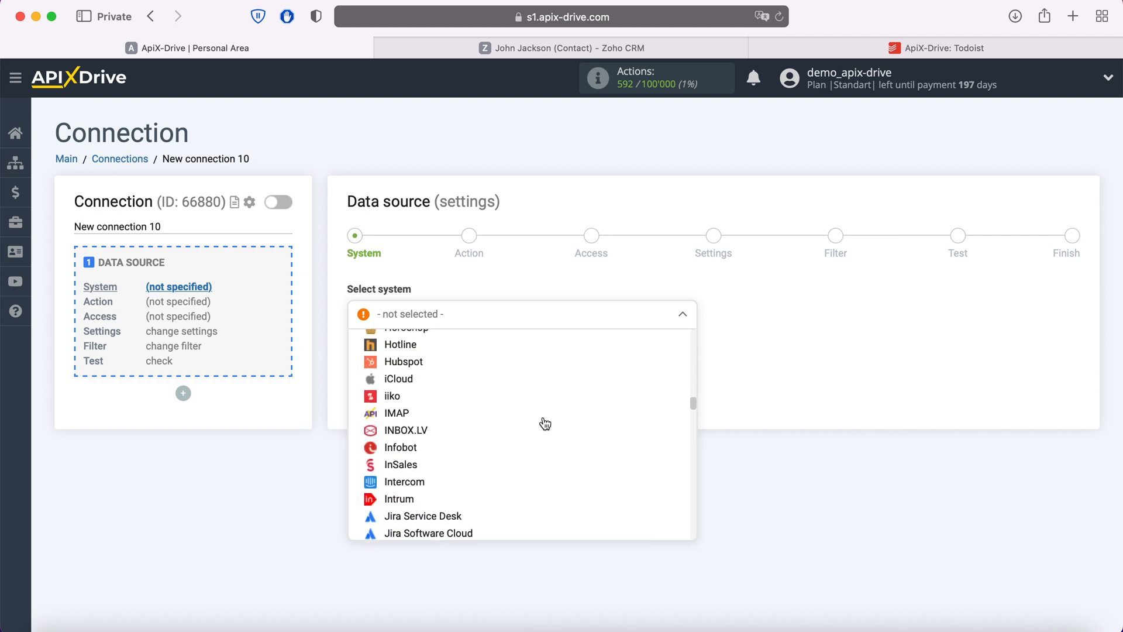
scroll(545, 423, "down", 20)
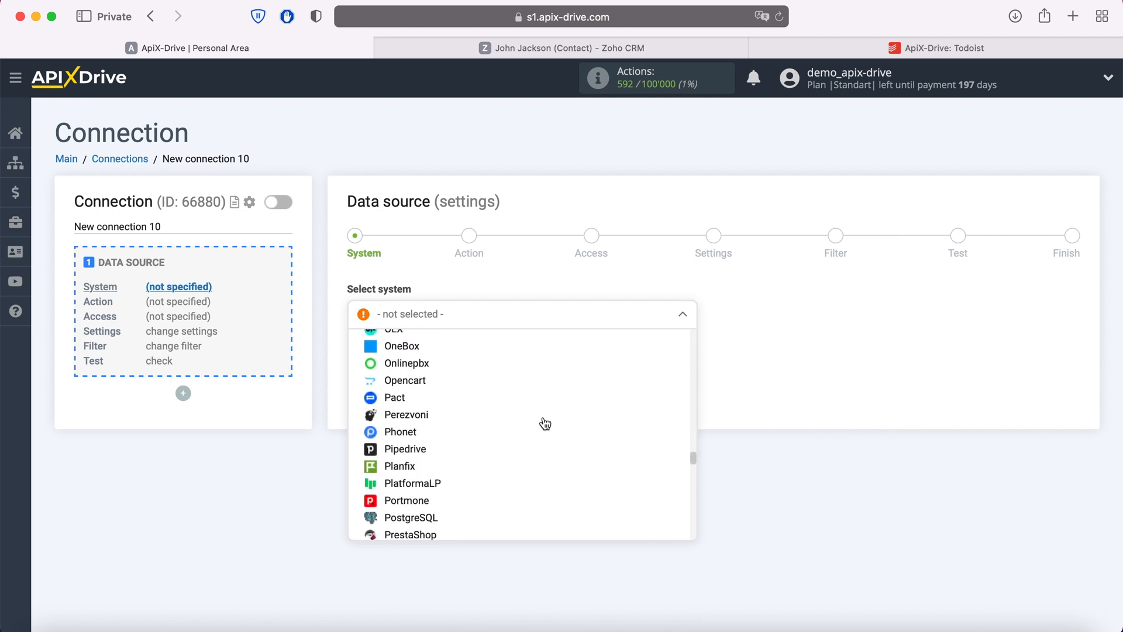
scroll(545, 423, "down", 20)
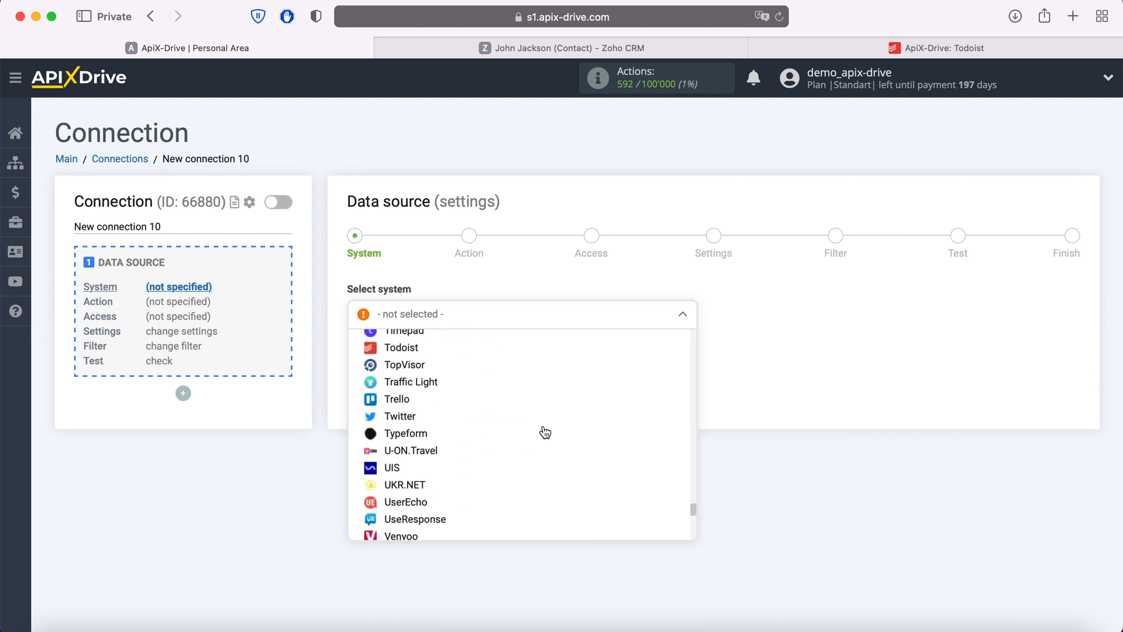
scroll(545, 432, "down", 6)
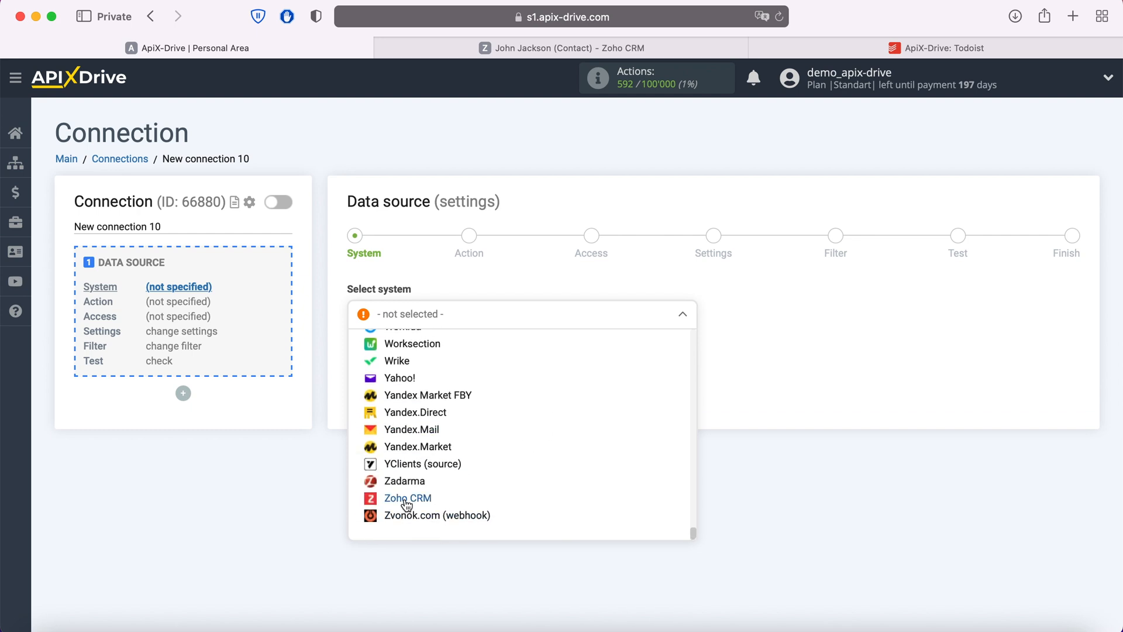
left_click(403, 499)
left_click(436, 353)
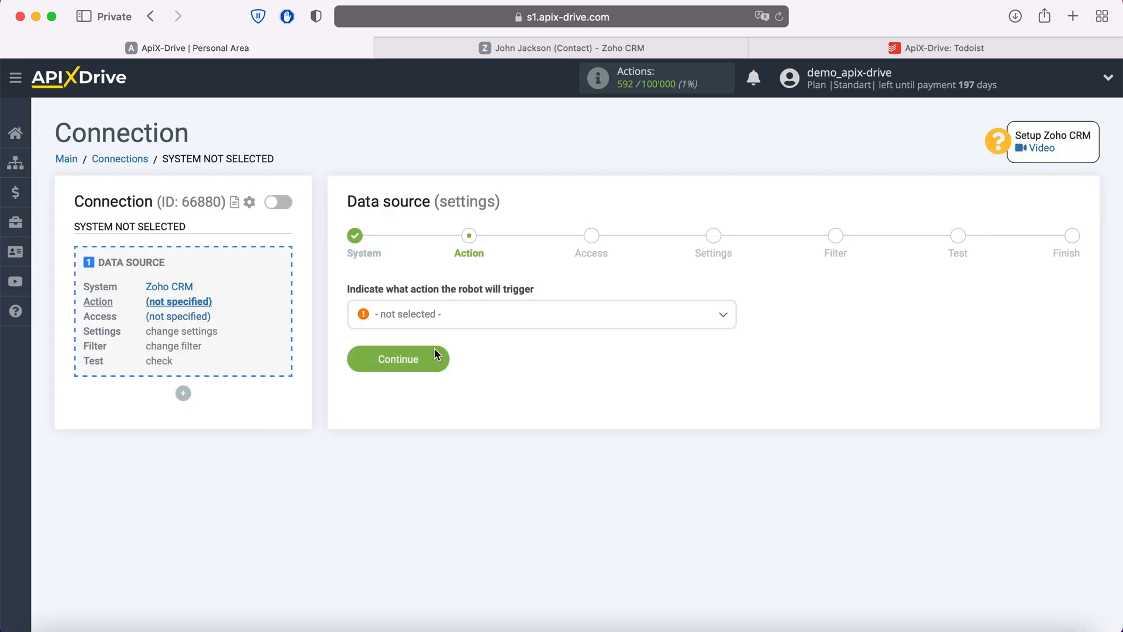
Step: Set the data source action to Get Contacts (new) and continue
left_click(457, 316)
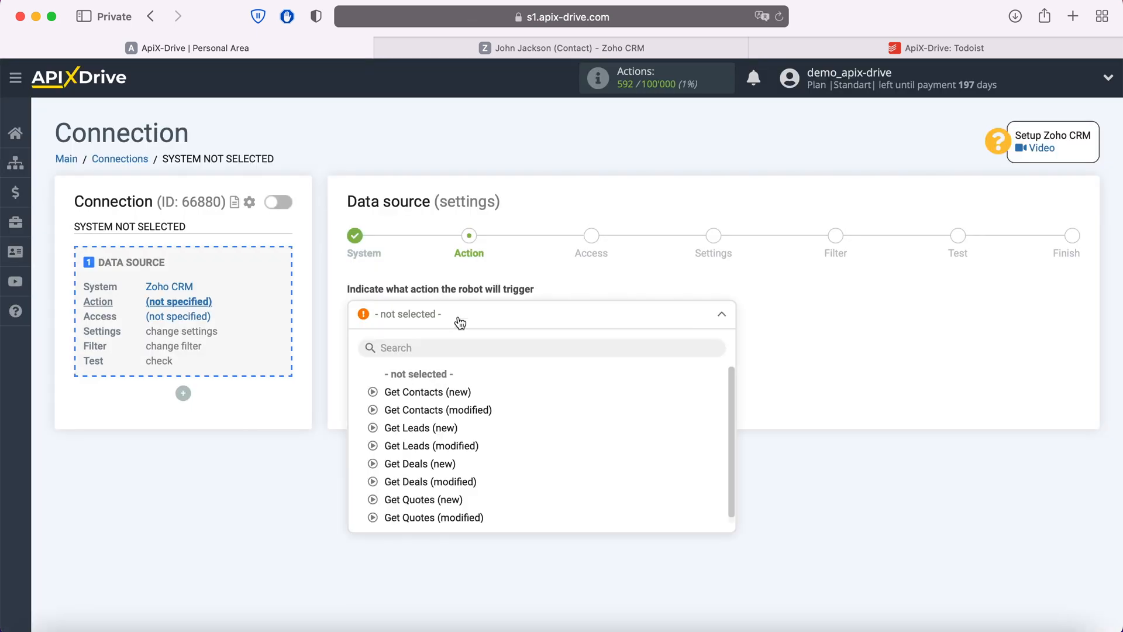
left_click(462, 392)
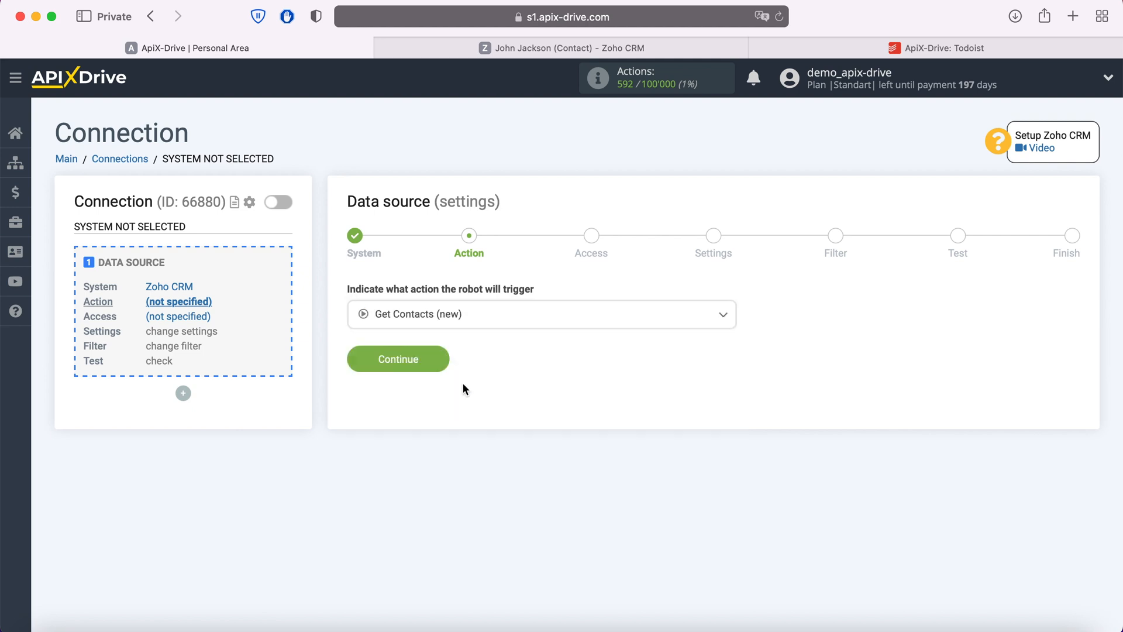
left_click(439, 358)
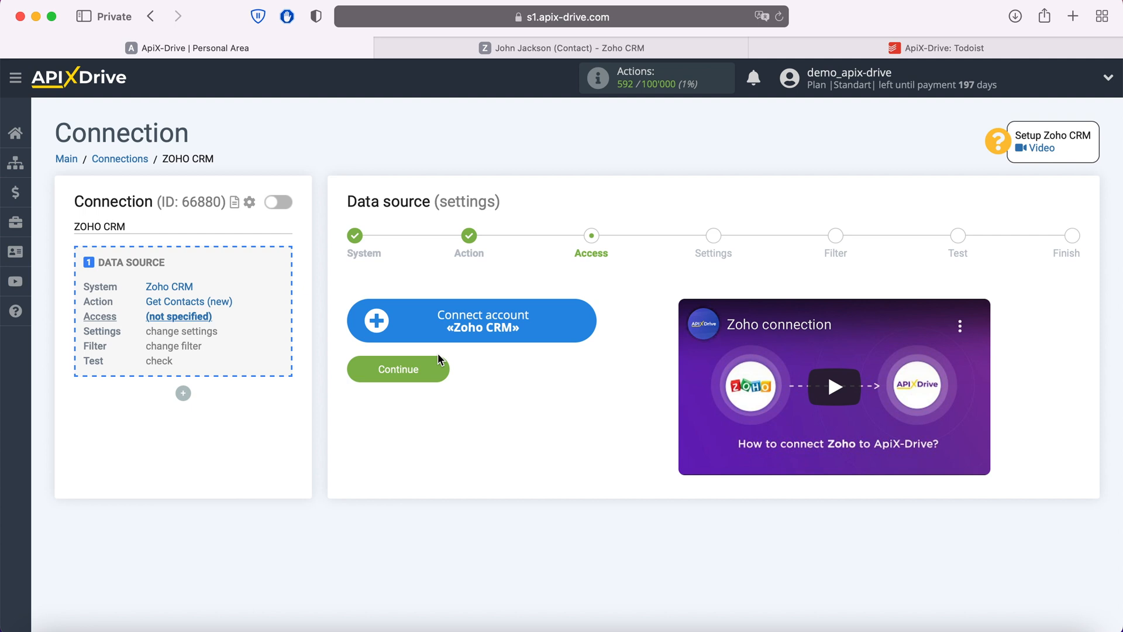
Step: Connect the Zoho CRM account by signing in with the account e-mail and password and accepting ApiX Drive's access
left_click(585, 324)
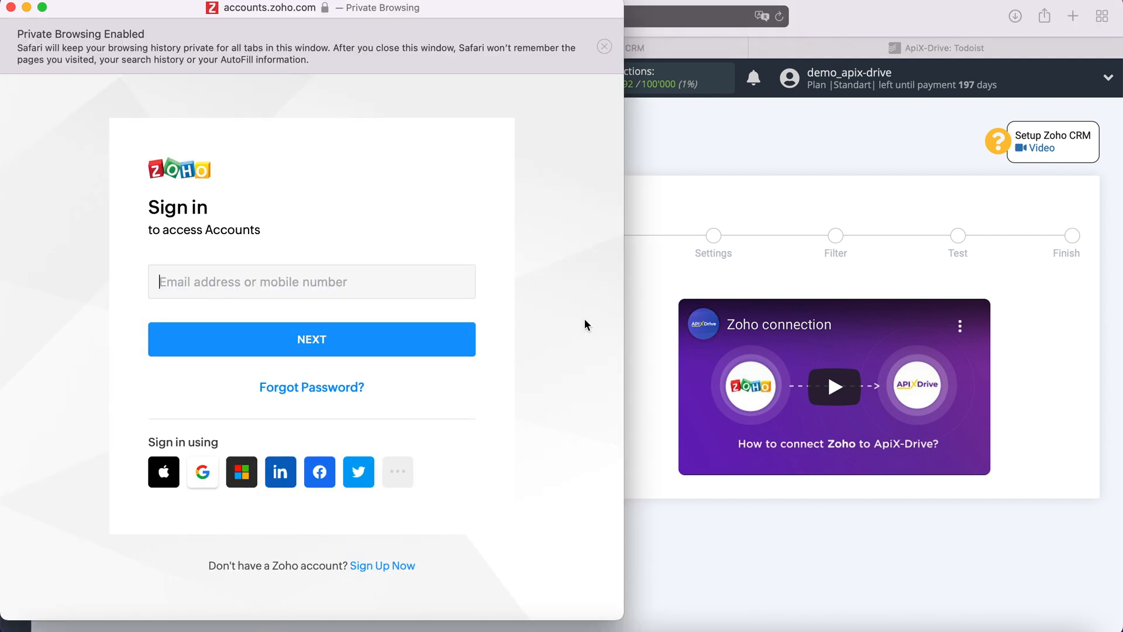
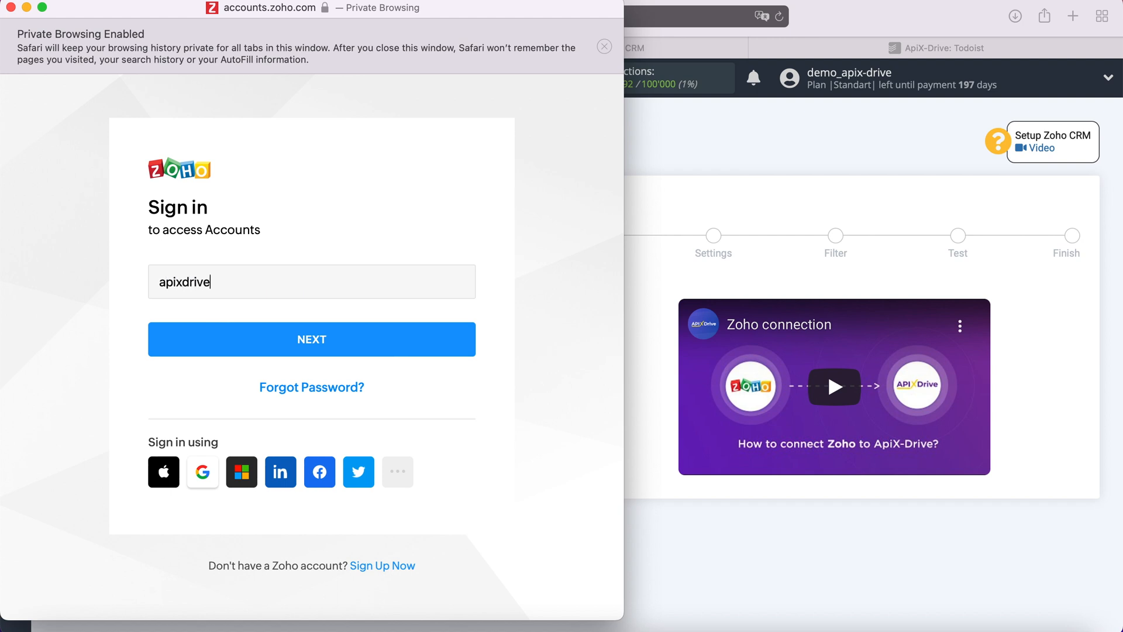
left_click(429, 345)
left_click(277, 434)
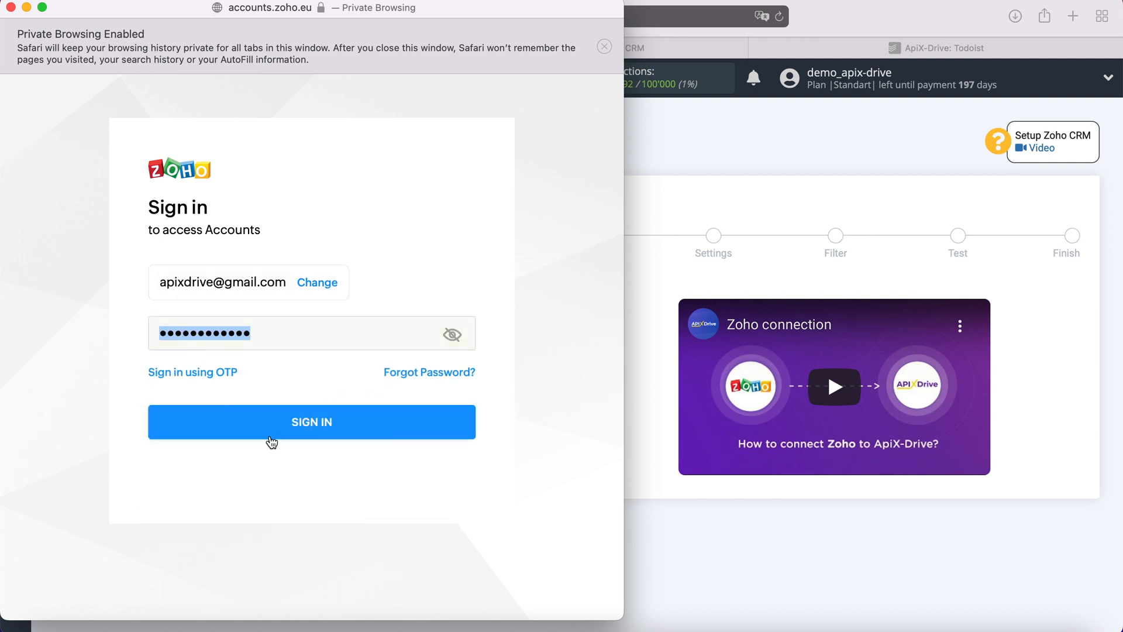
left_click(312, 422)
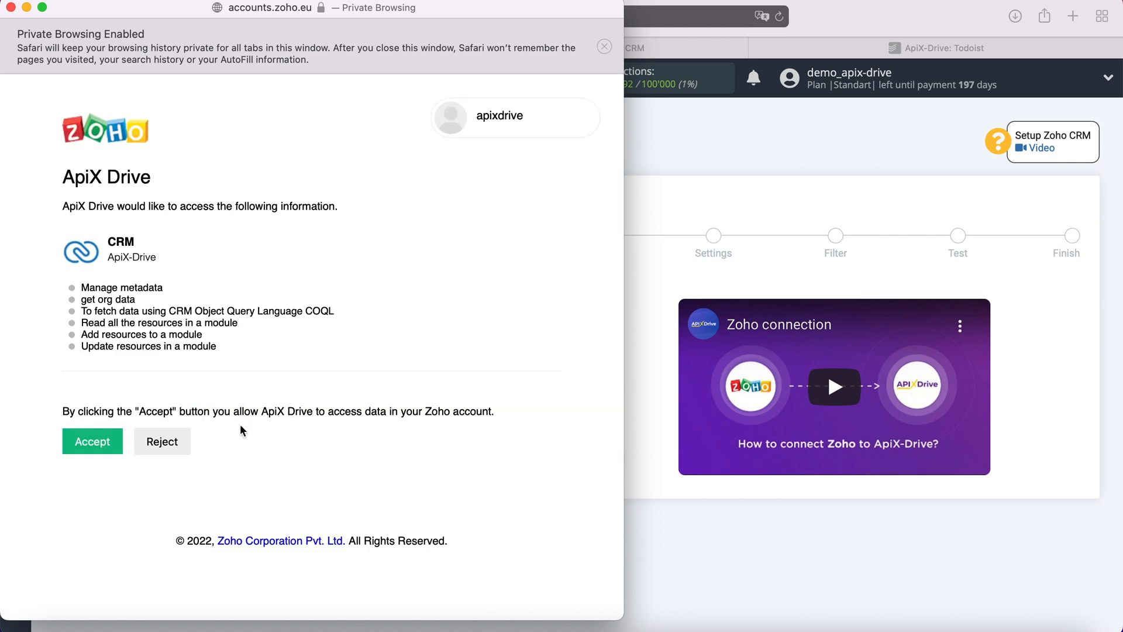
left_click(114, 442)
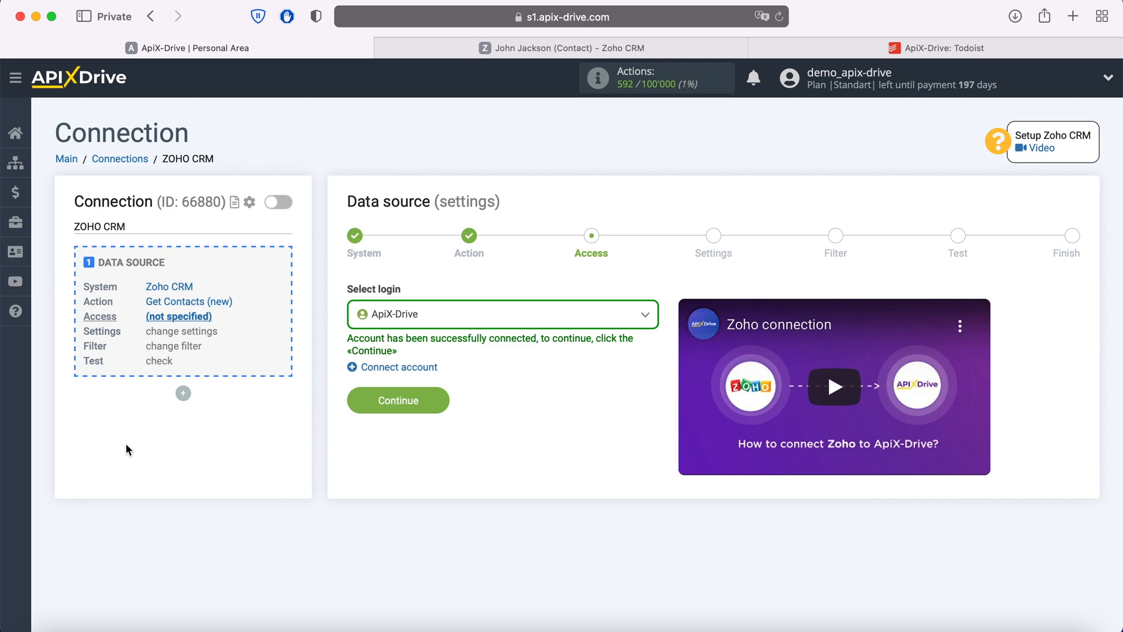
Step: Select the ApiX-Drive login and continue through the settings and filter stages without changes
left_click(444, 309)
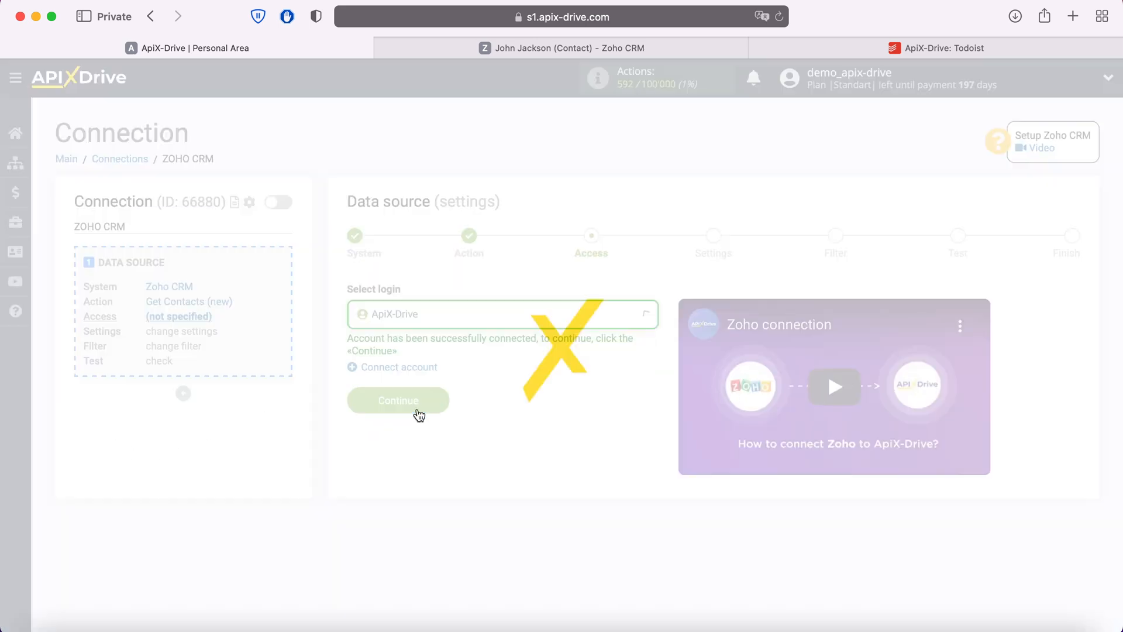
left_click(437, 401)
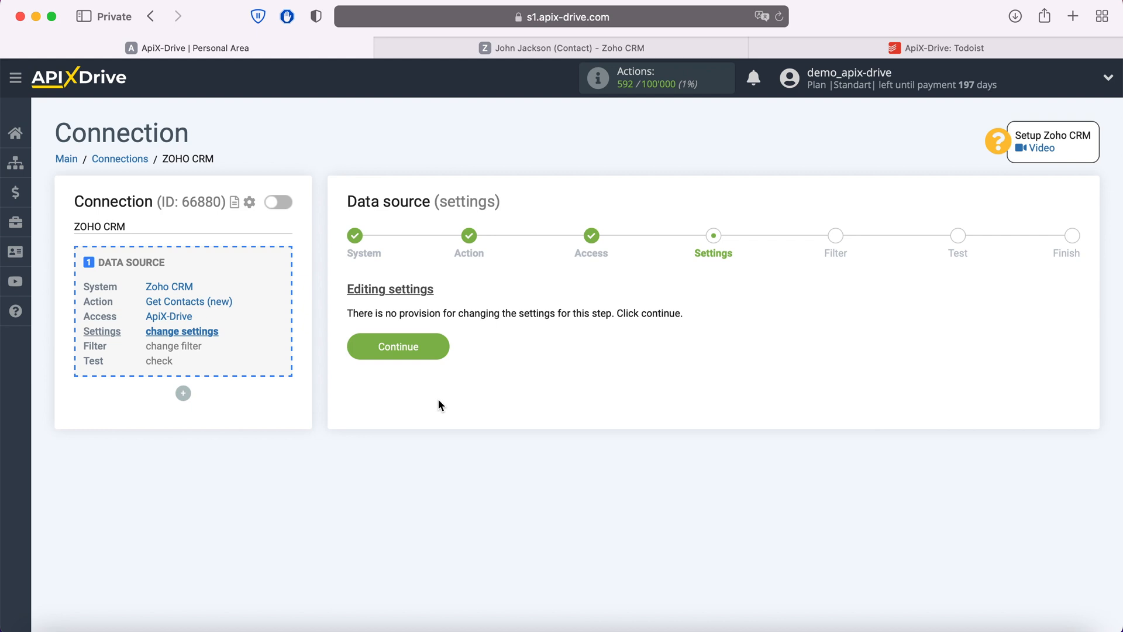
left_click(438, 344)
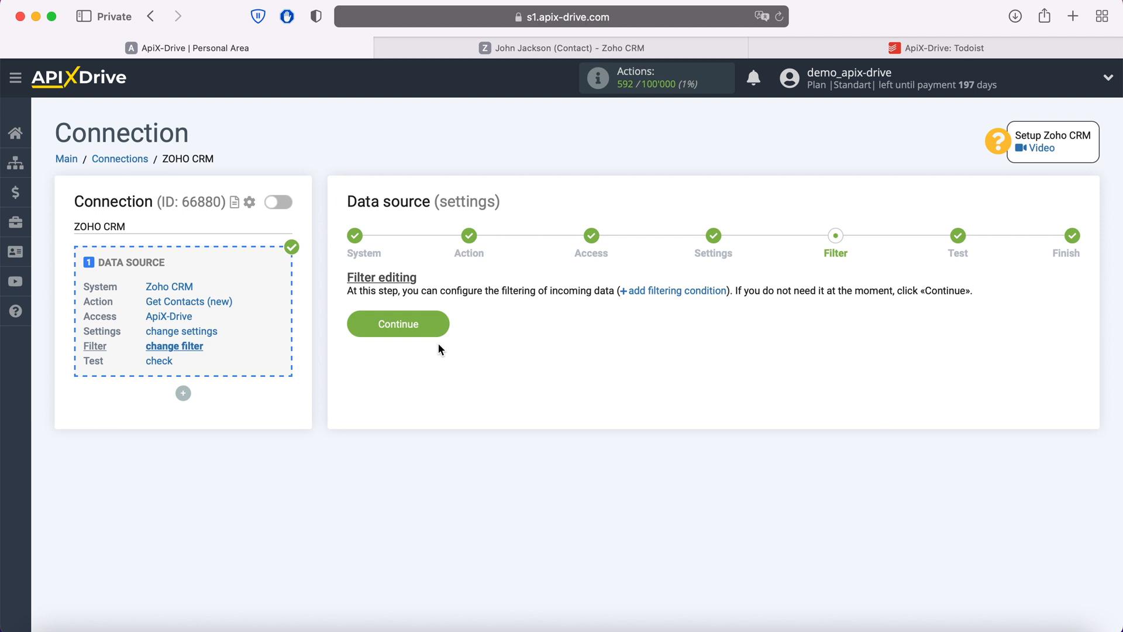
left_click(438, 326)
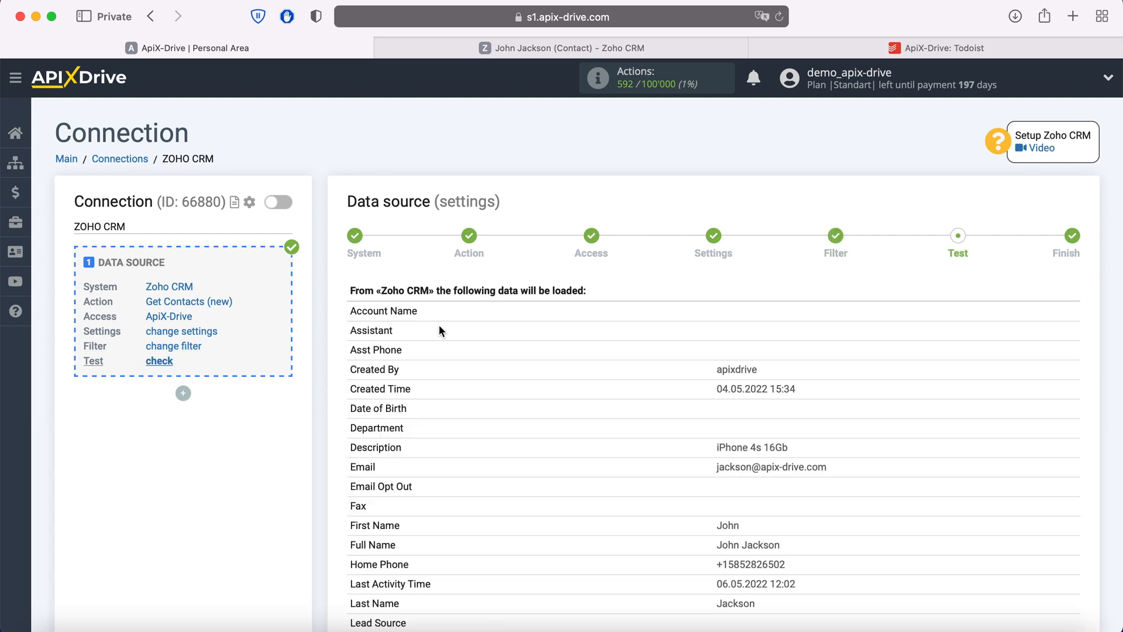
Step: Review the loaded test contact data and complete the data source setup
scroll(440, 331, "down", 10)
scroll(438, 330, "down", 4)
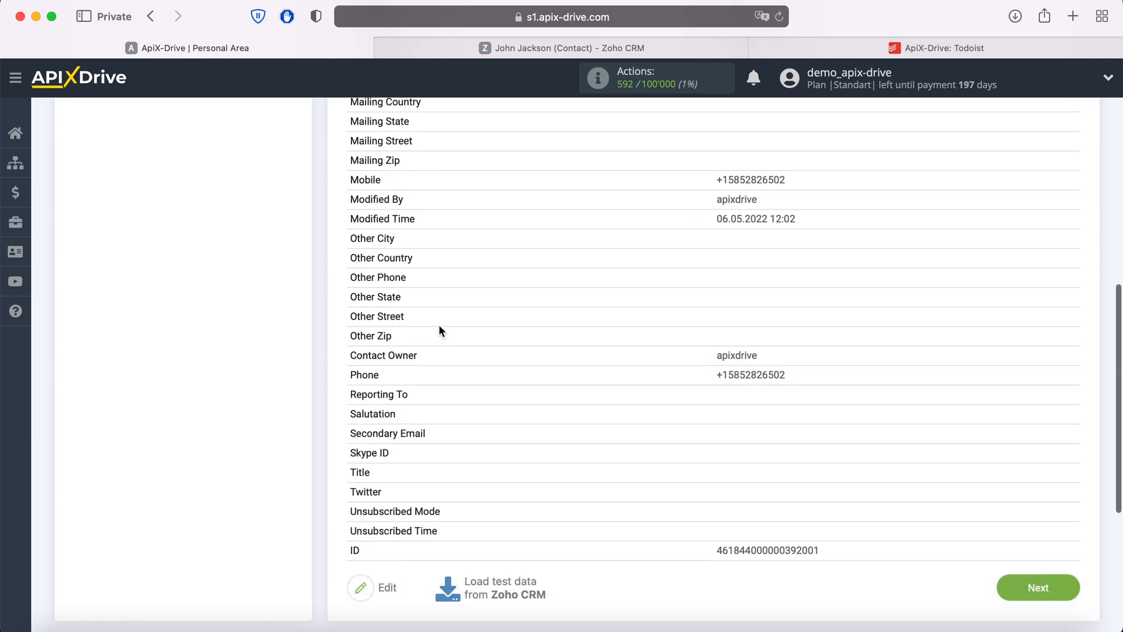
left_click(1043, 547)
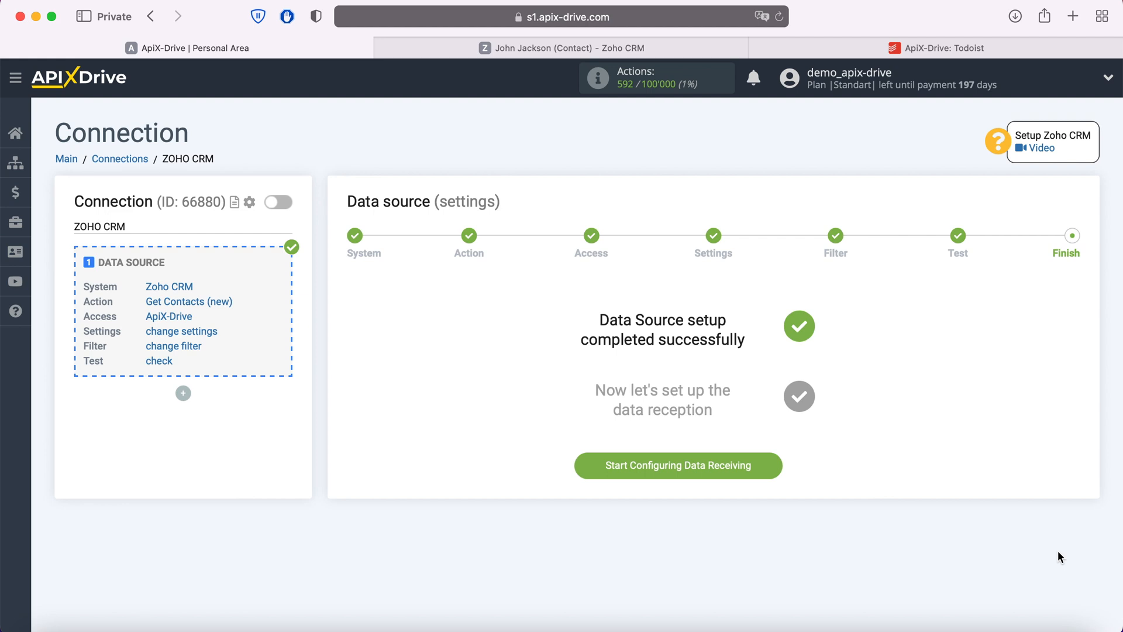
Step: Start configuring data receiving and choose Todoist as the data destination system
left_click(763, 465)
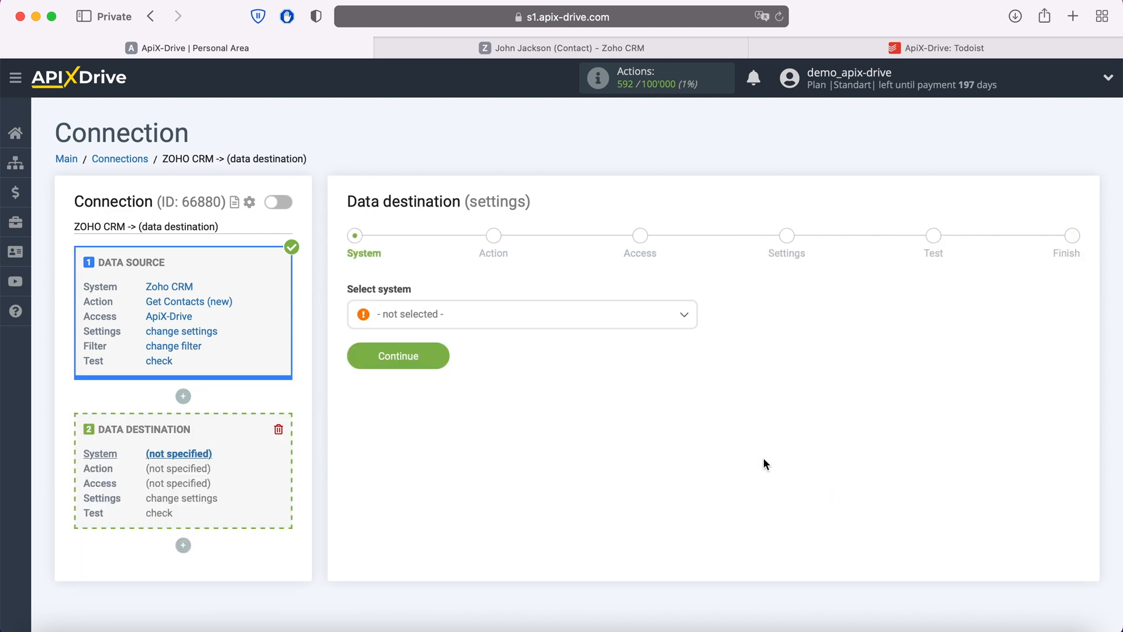
left_click(607, 325)
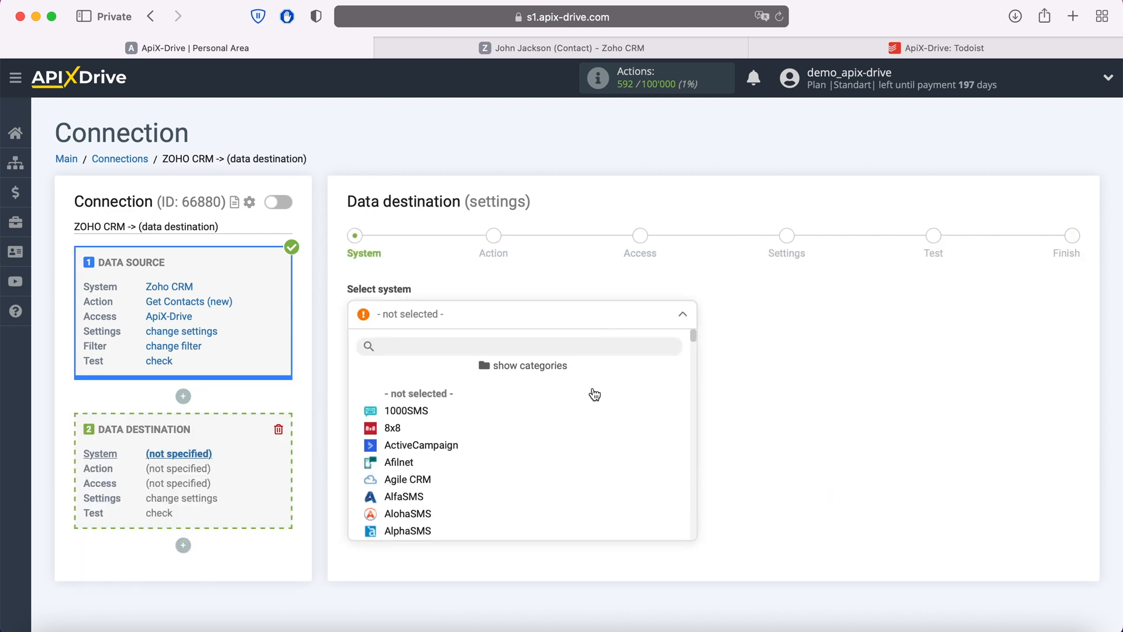
scroll(592, 403, "down", 5)
scroll(588, 421, "down", 15)
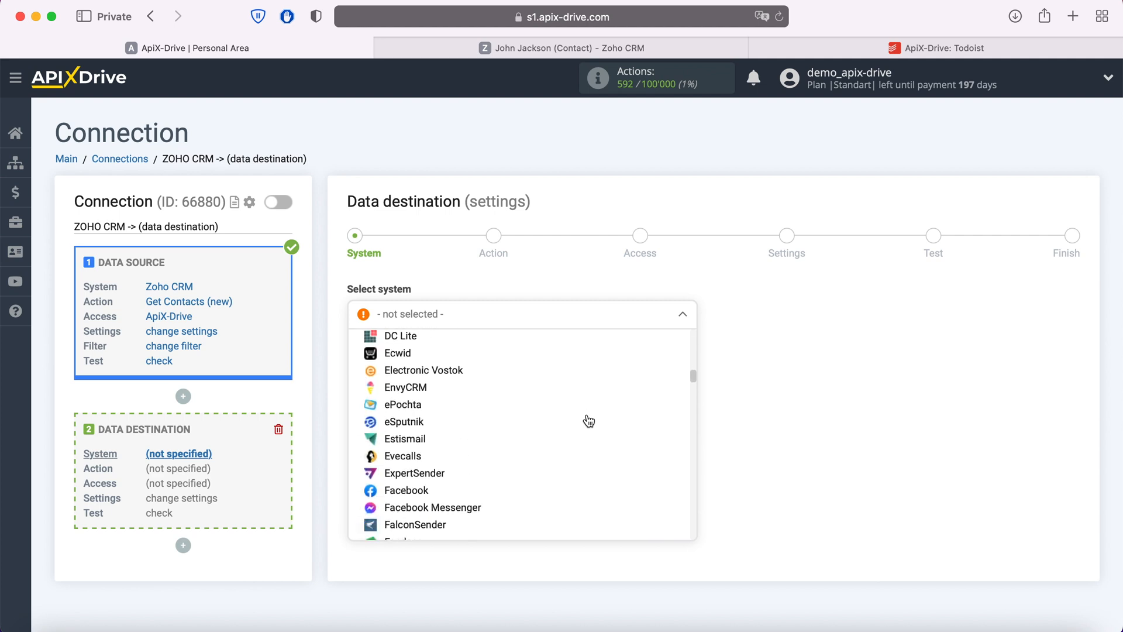
scroll(589, 421, "down", 15)
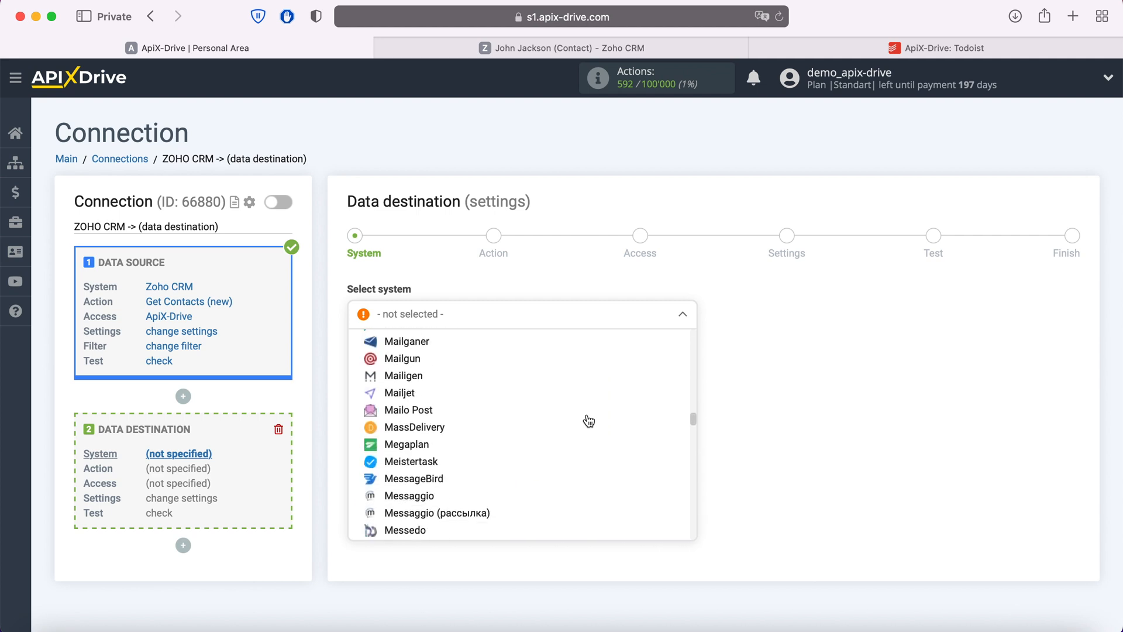
scroll(588, 421, "down", 15)
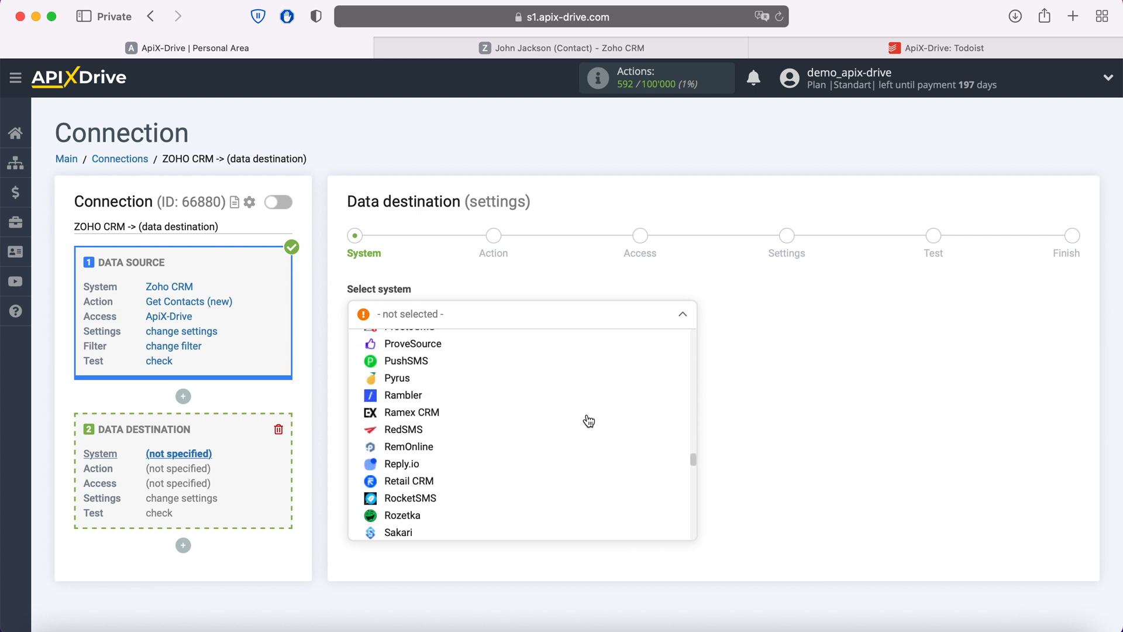
scroll(588, 421, "down", 15)
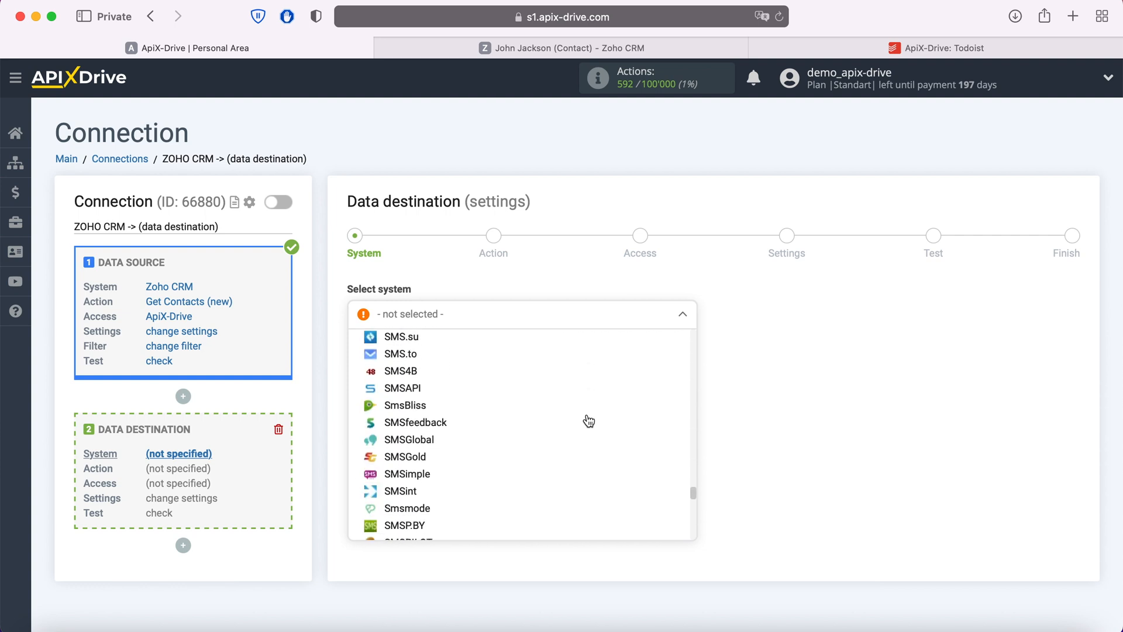
scroll(589, 421, "down", 2)
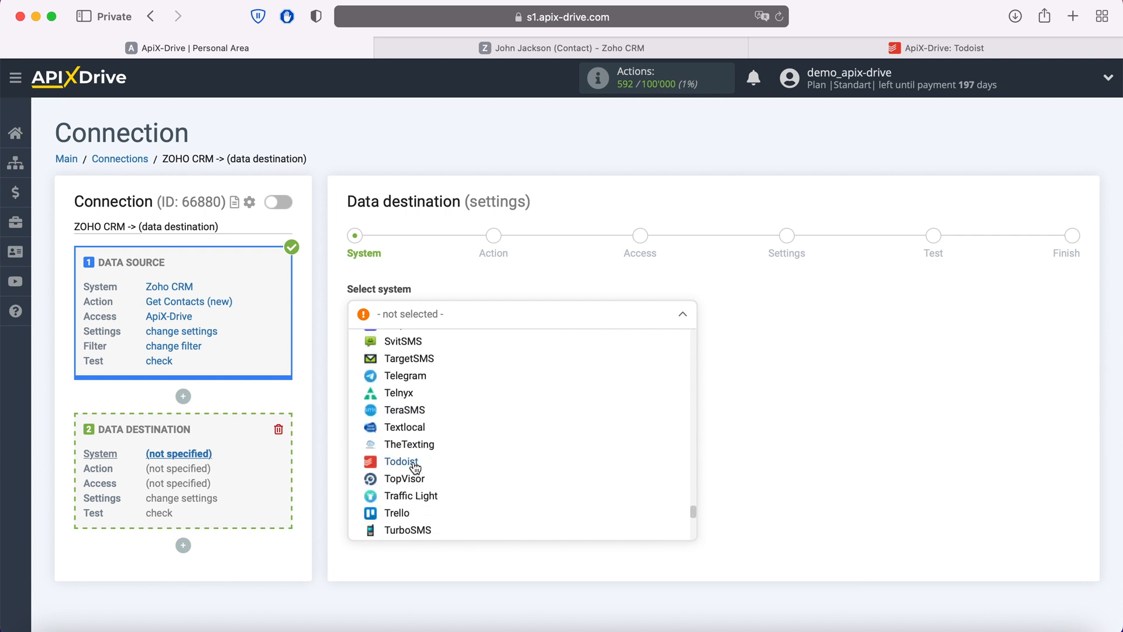
left_click(466, 460)
left_click(436, 364)
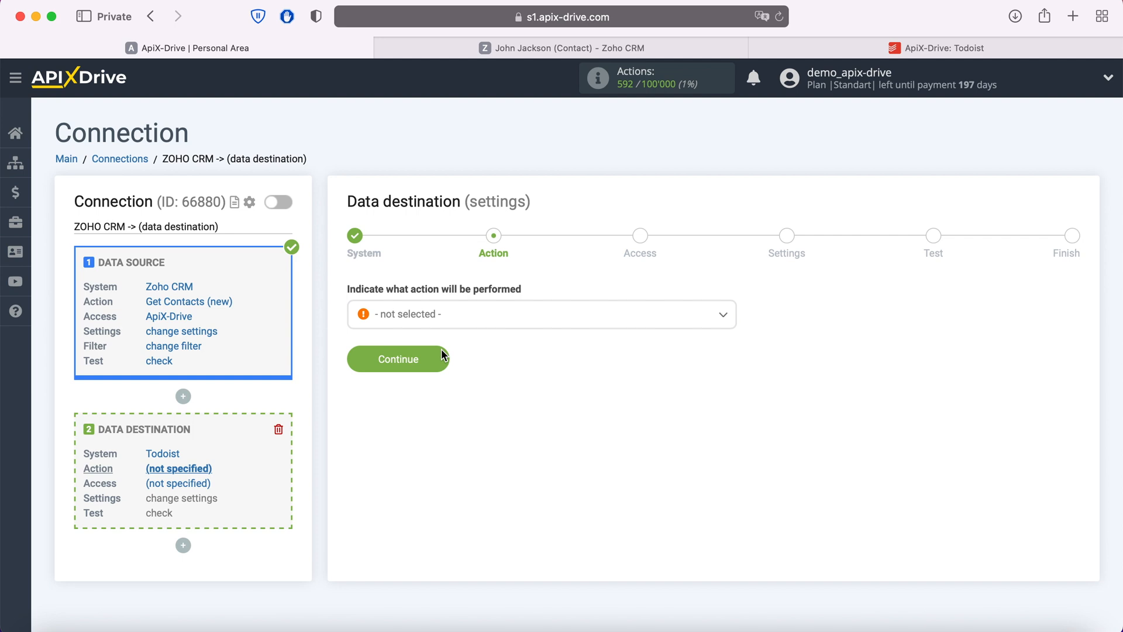
Step: Set the destination action to Create Task and continue
left_click(454, 321)
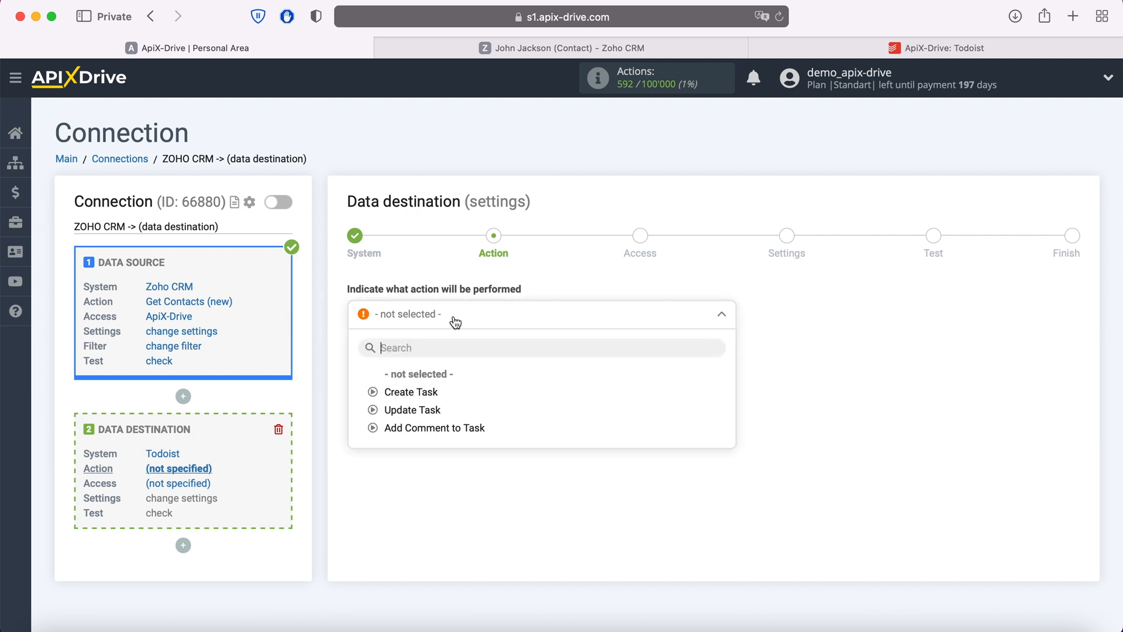
left_click(436, 393)
left_click(437, 364)
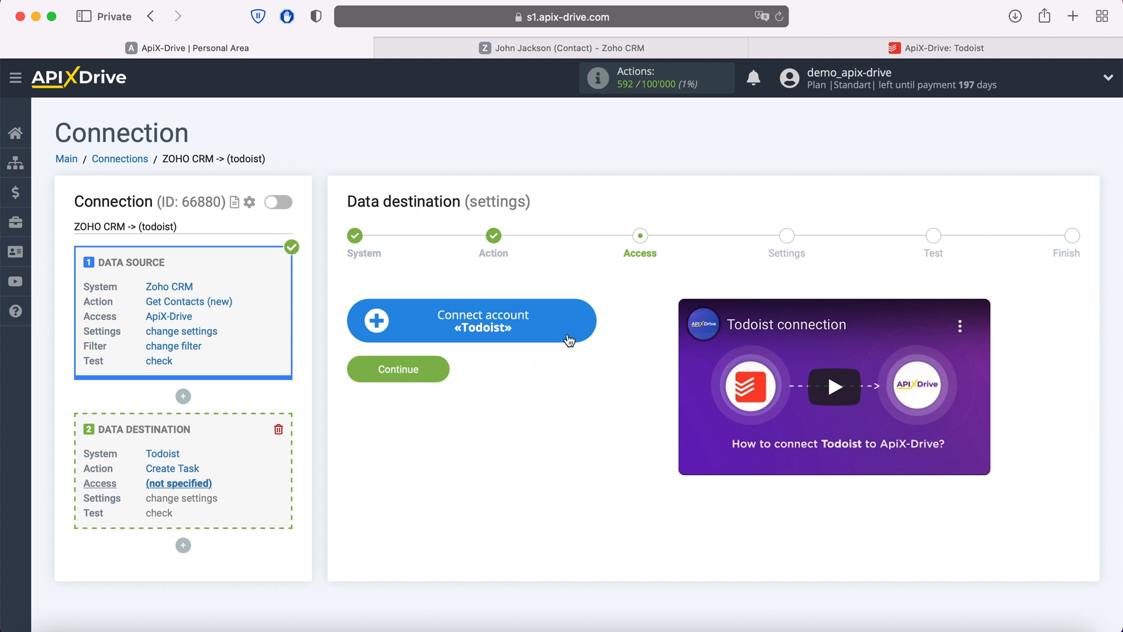
Step: Connect the Todoist account by logging in with the account e-mail and password
left_click(582, 318)
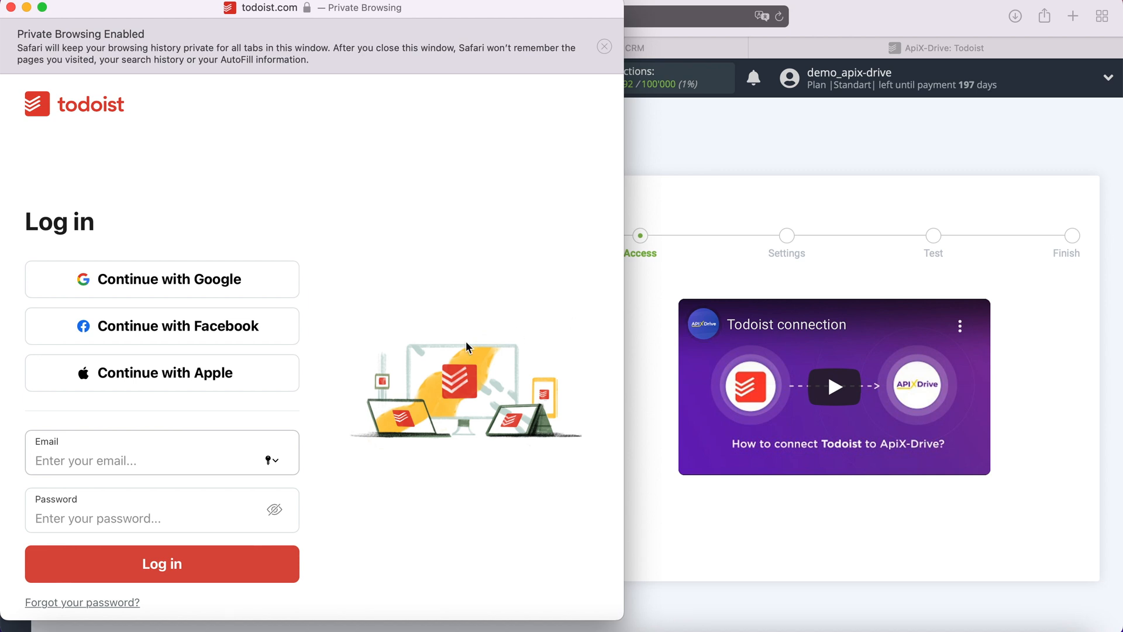
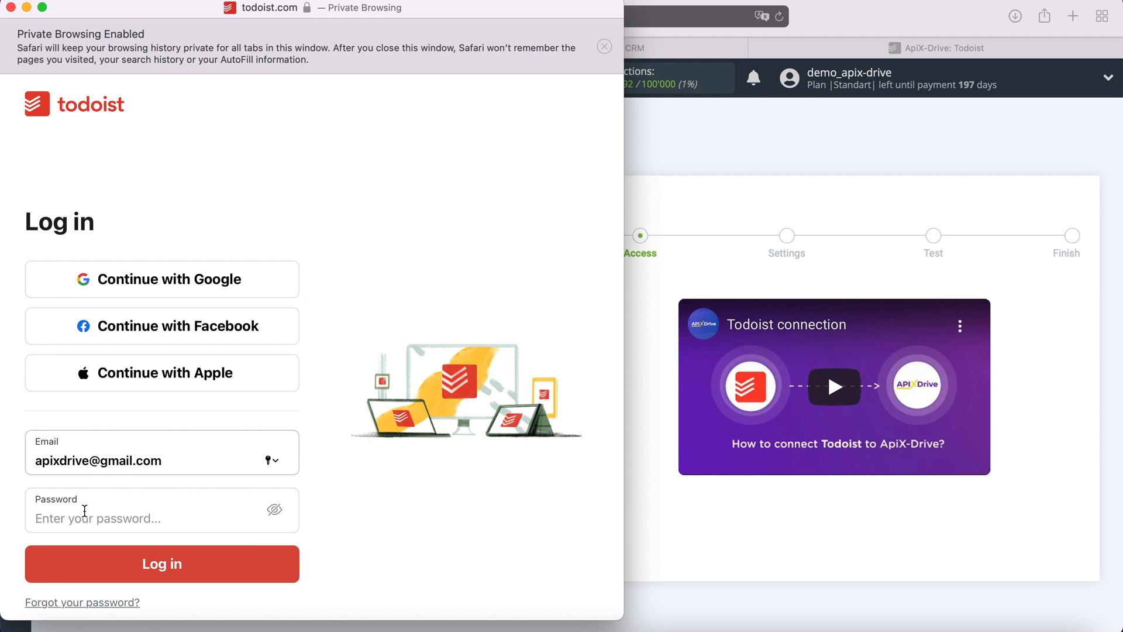
left_click(85, 511)
type("•••••••••••")
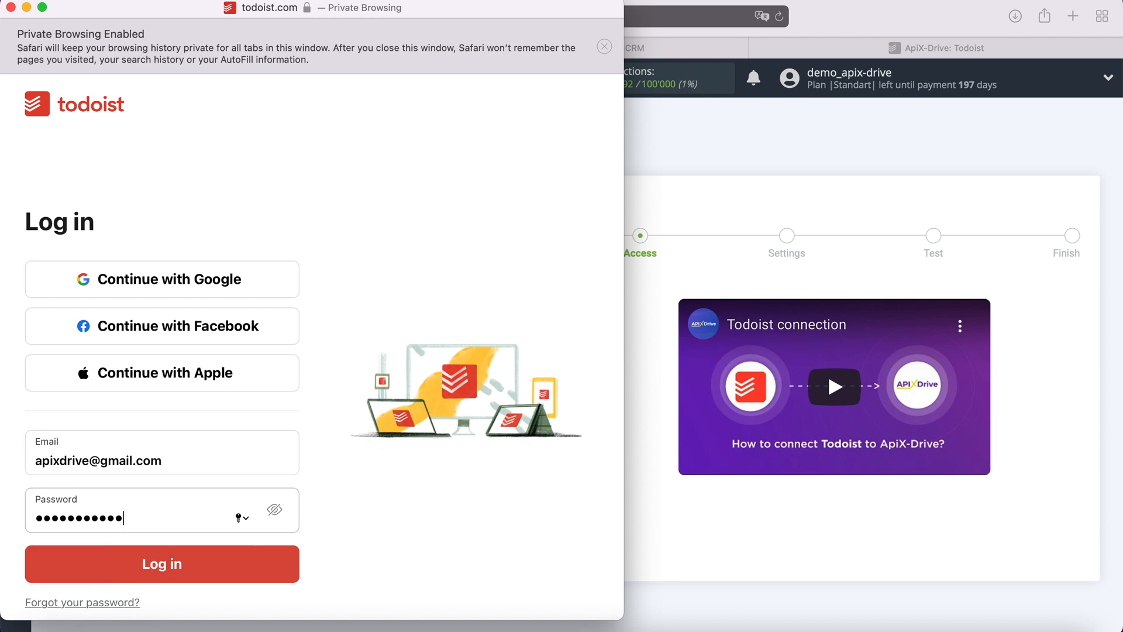
left_click(170, 564)
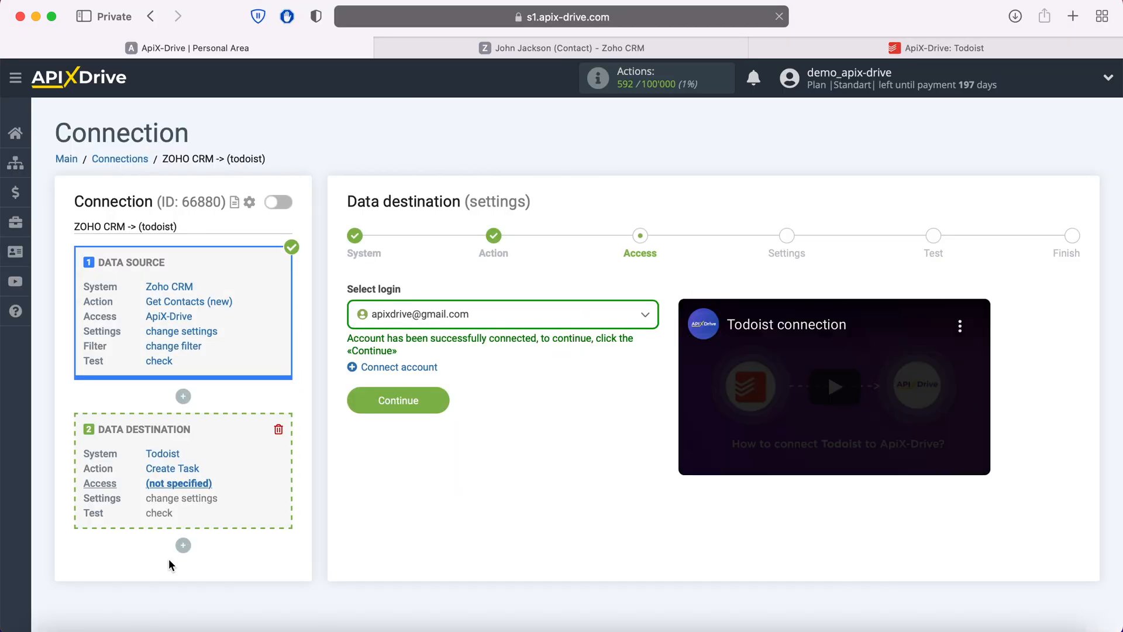
Step: Select the connected Todoist account as the login and continue to settings
left_click(487, 325)
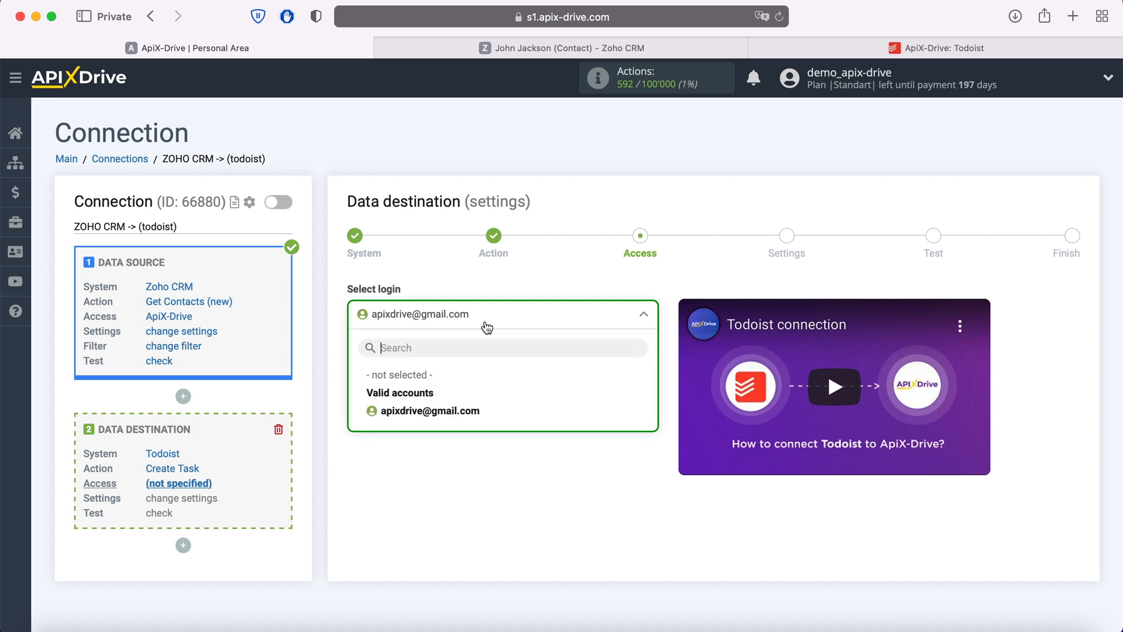
left_click(462, 409)
left_click(441, 400)
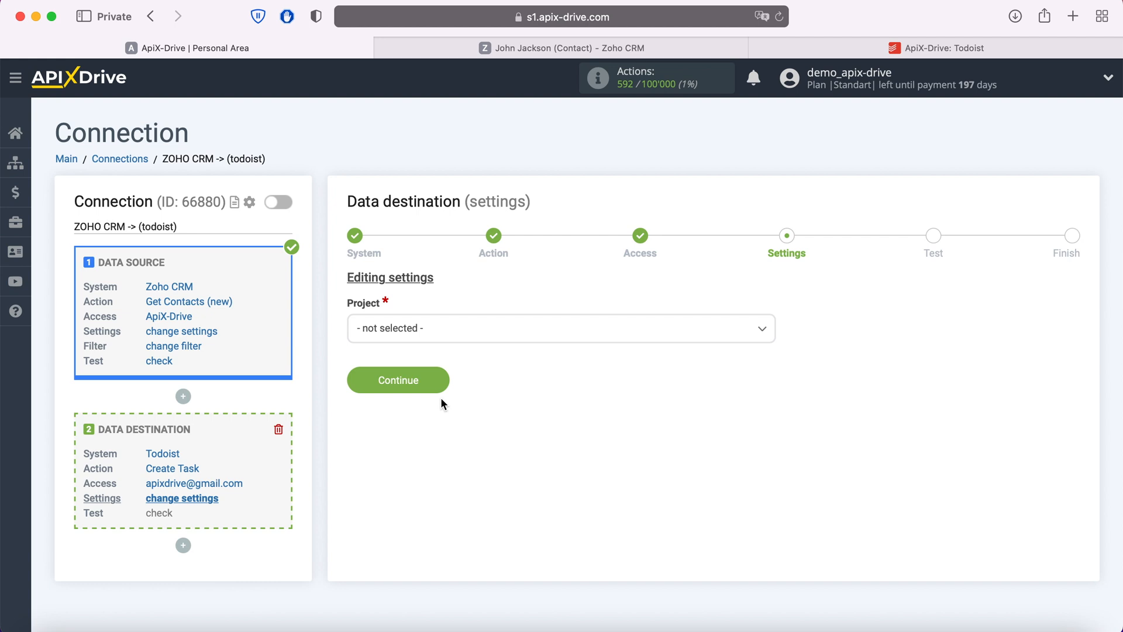
Step: Set the project to ApiX-Drive and the task name to "New Contact from ZohoCRM" followed by the contact's Full Name variable
left_click(439, 331)
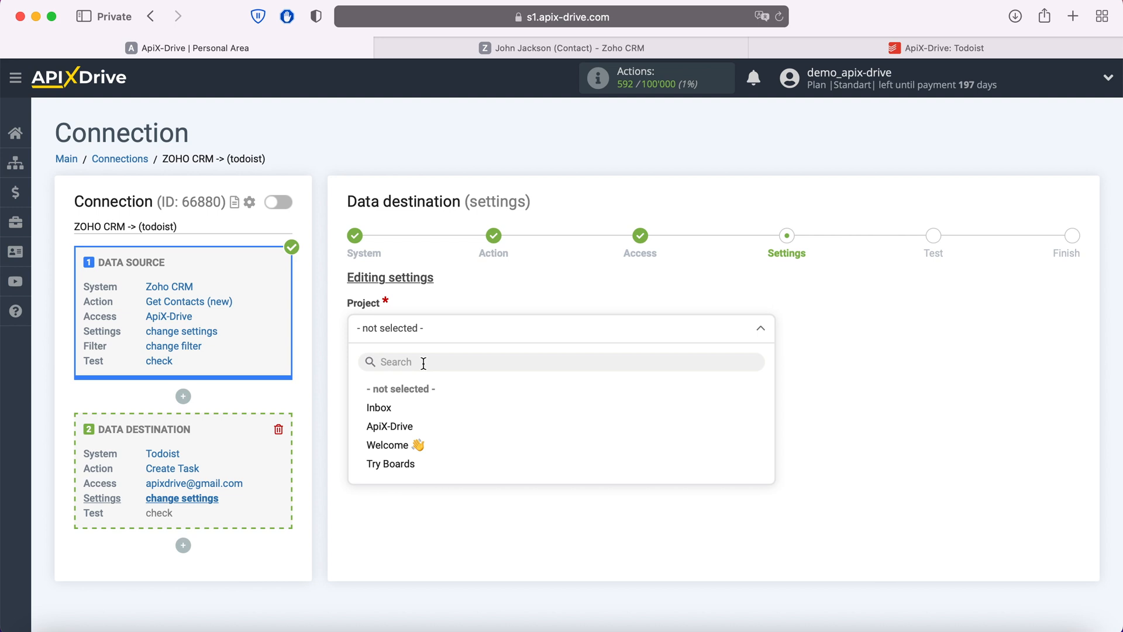
left_click(405, 428)
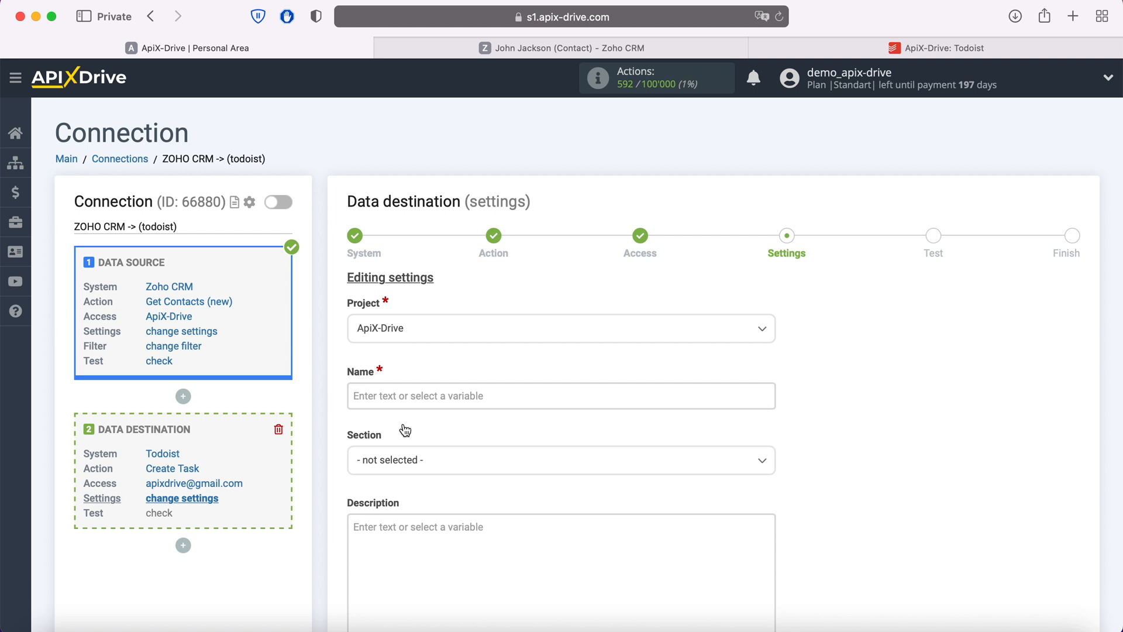
left_click(401, 396)
scroll(584, 363, "down", 4)
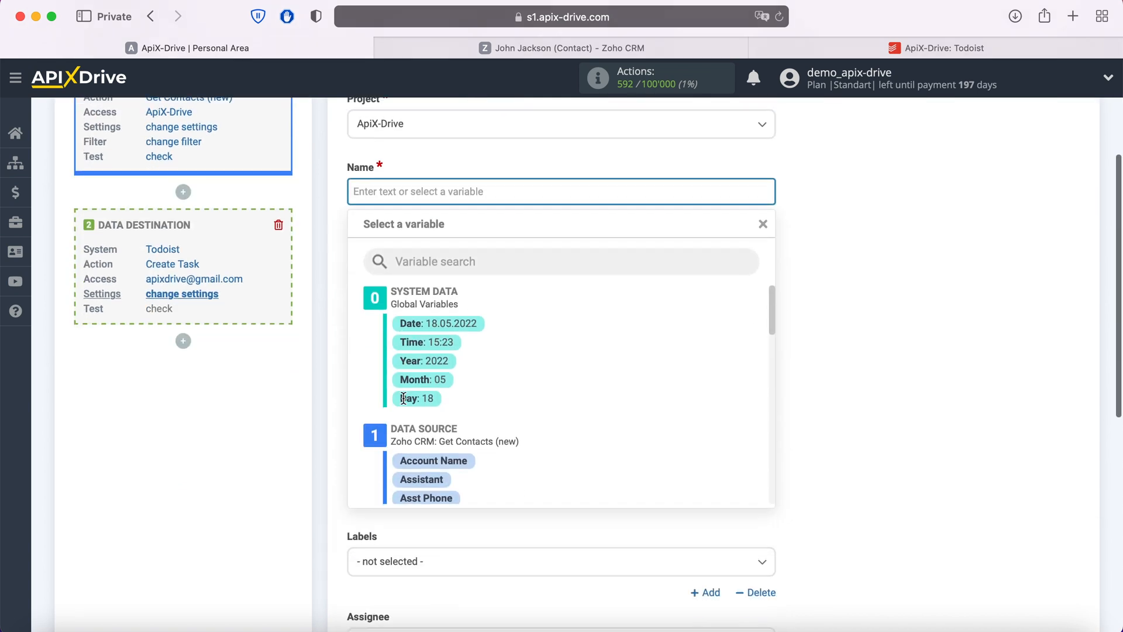
scroll(586, 363, "down", 1)
scroll(586, 363, "down", 5)
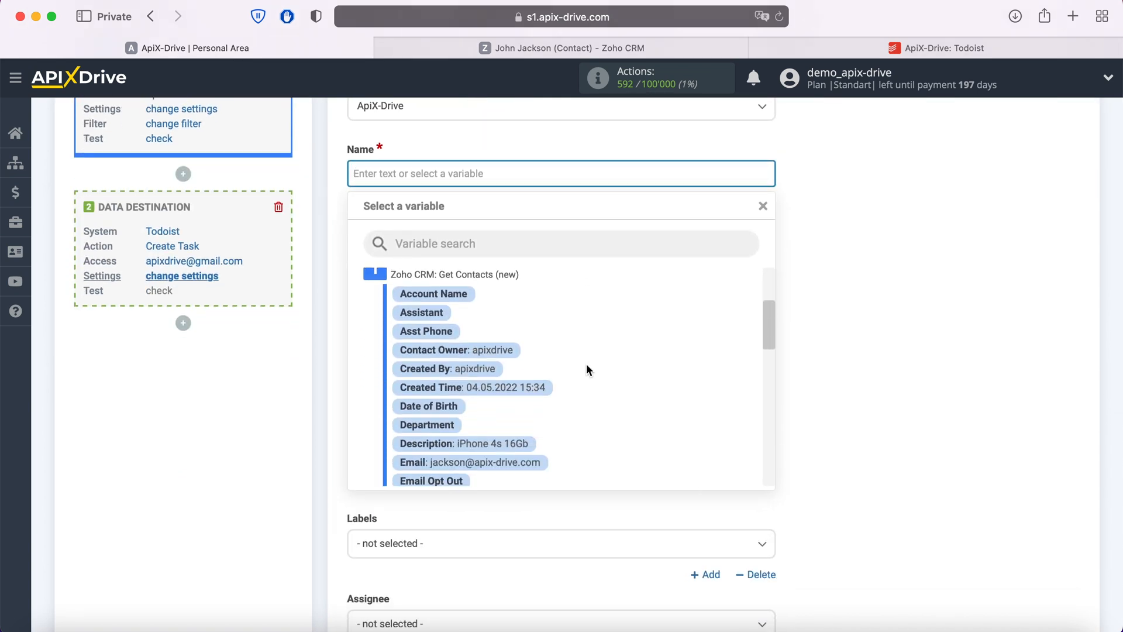
left_click(456, 426)
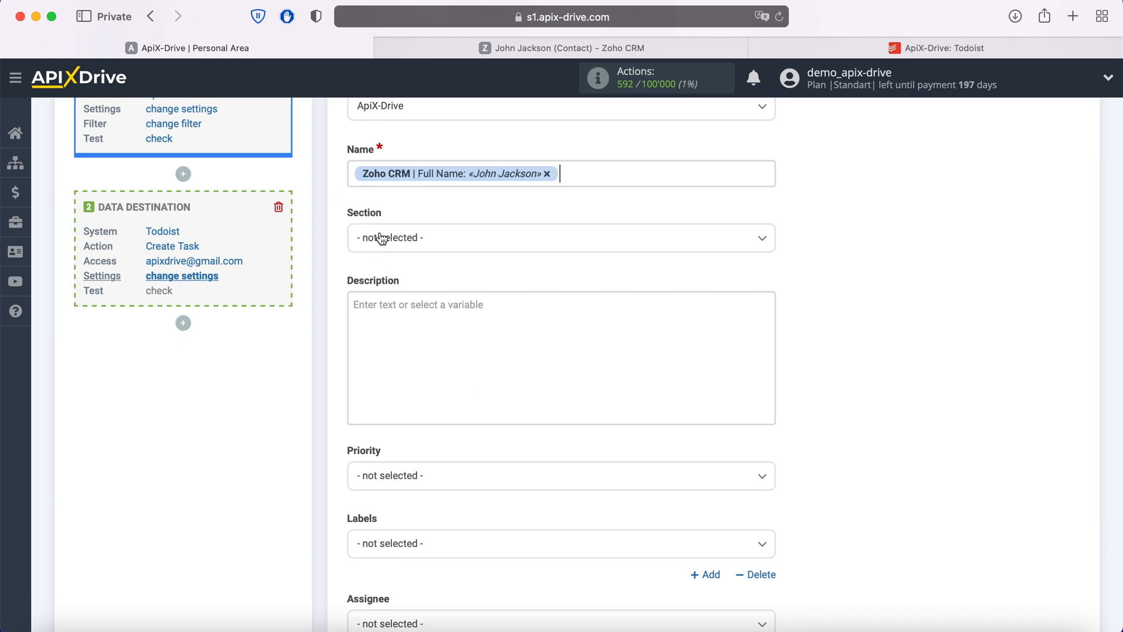
left_click(355, 173)
type("New Contact from")
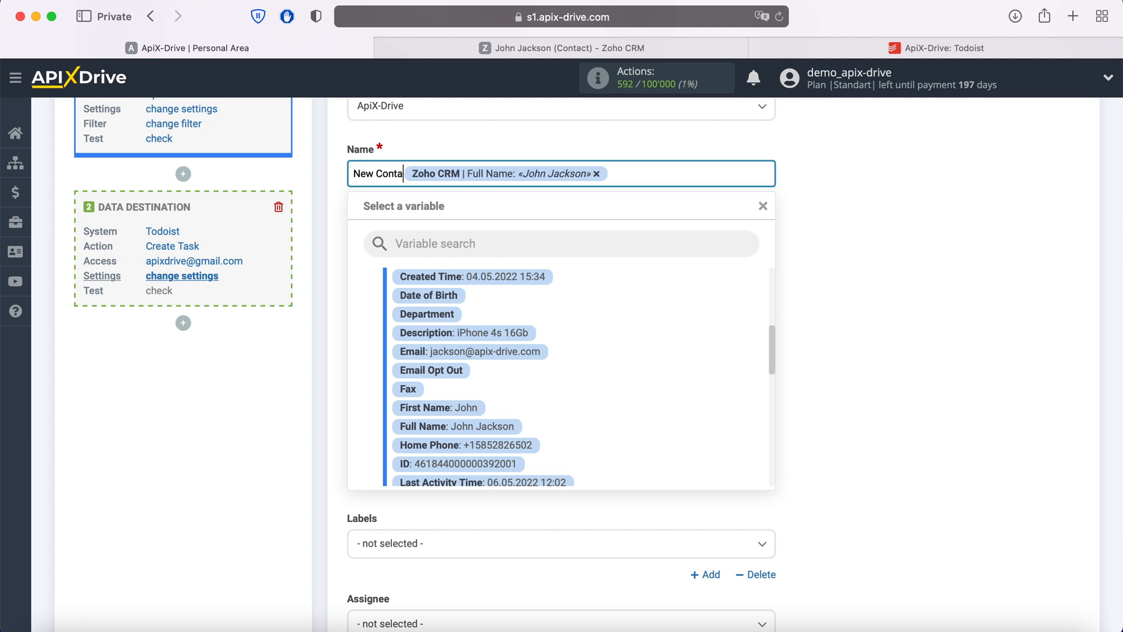
type(" ZohoCRM")
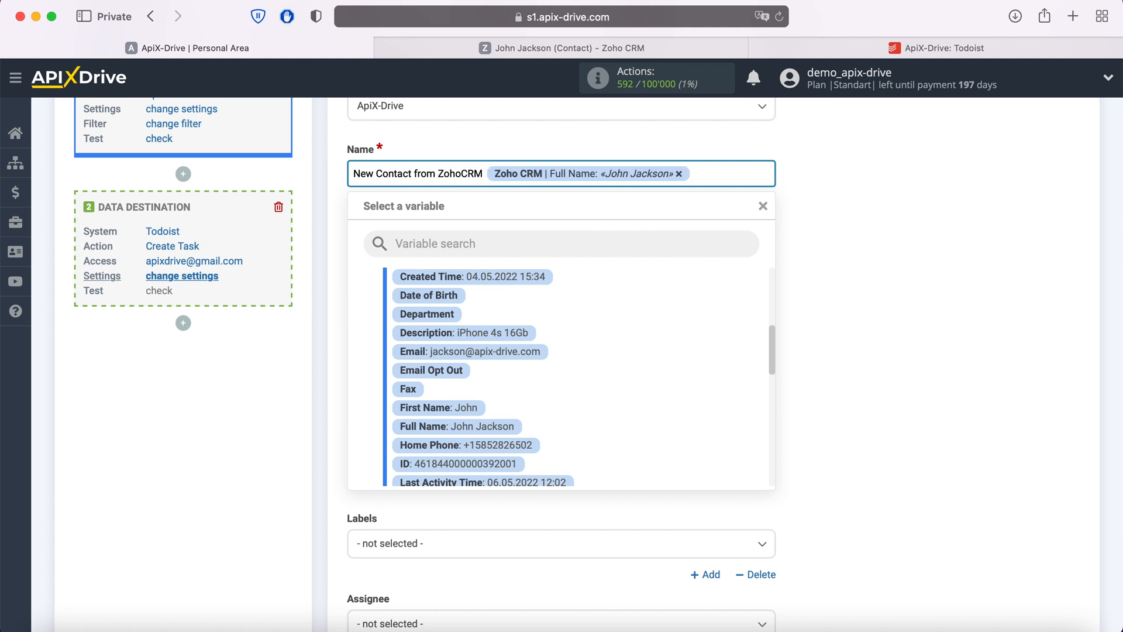
left_click(329, 203)
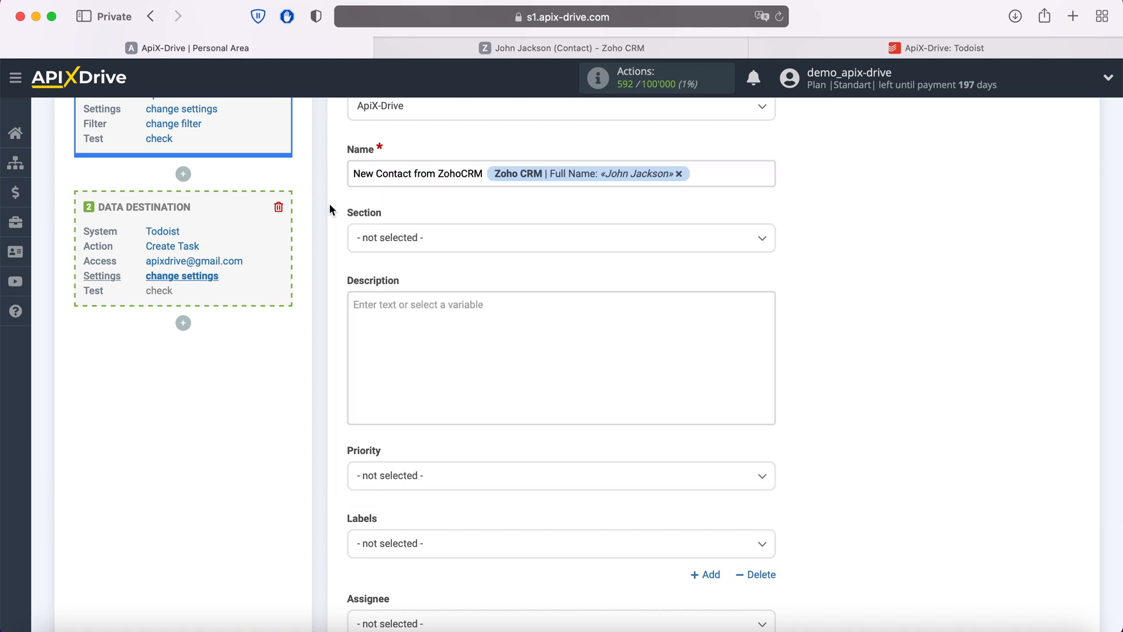
Step: Set the section to New and start the description with "Date" followed by the Created Time variable
left_click(386, 237)
left_click(384, 318)
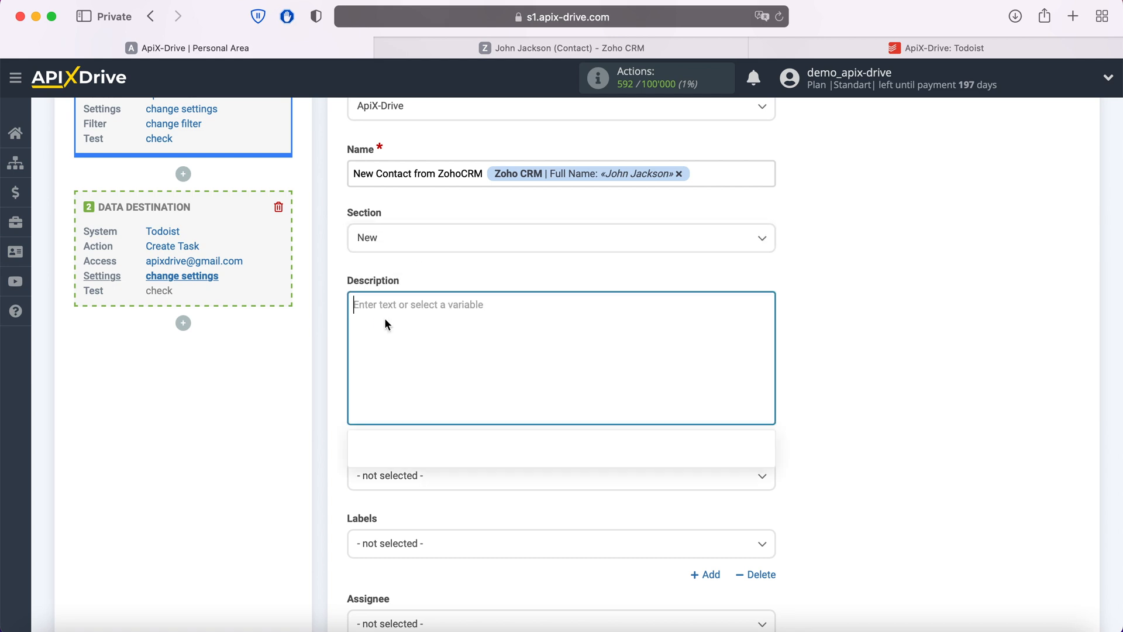
type("Date")
scroll(588, 464, "down", 5)
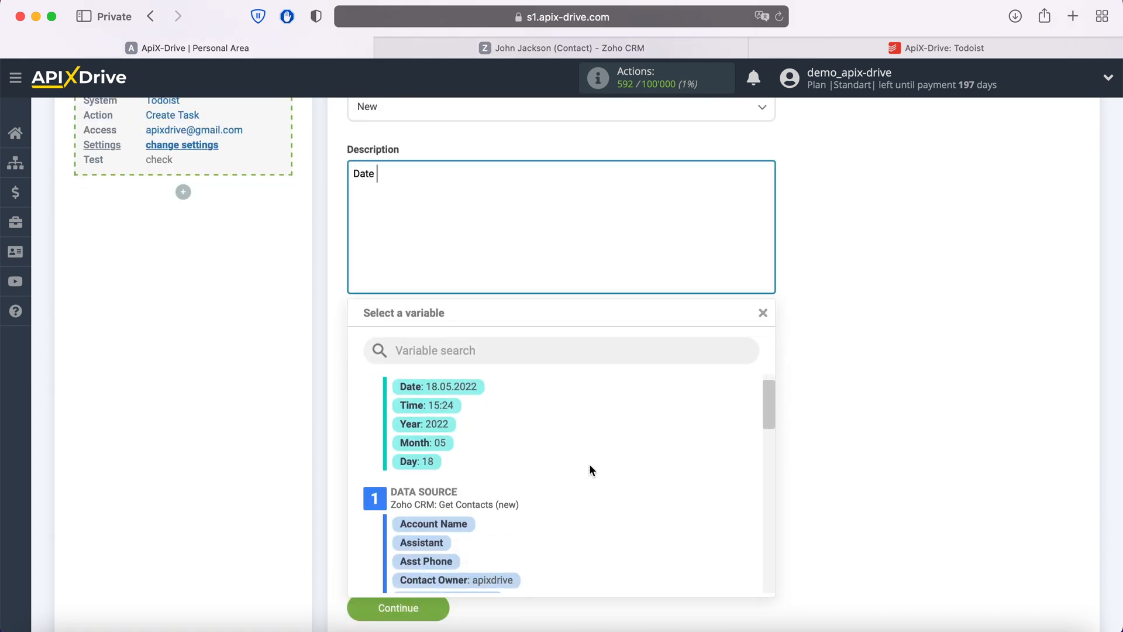
left_click(533, 517)
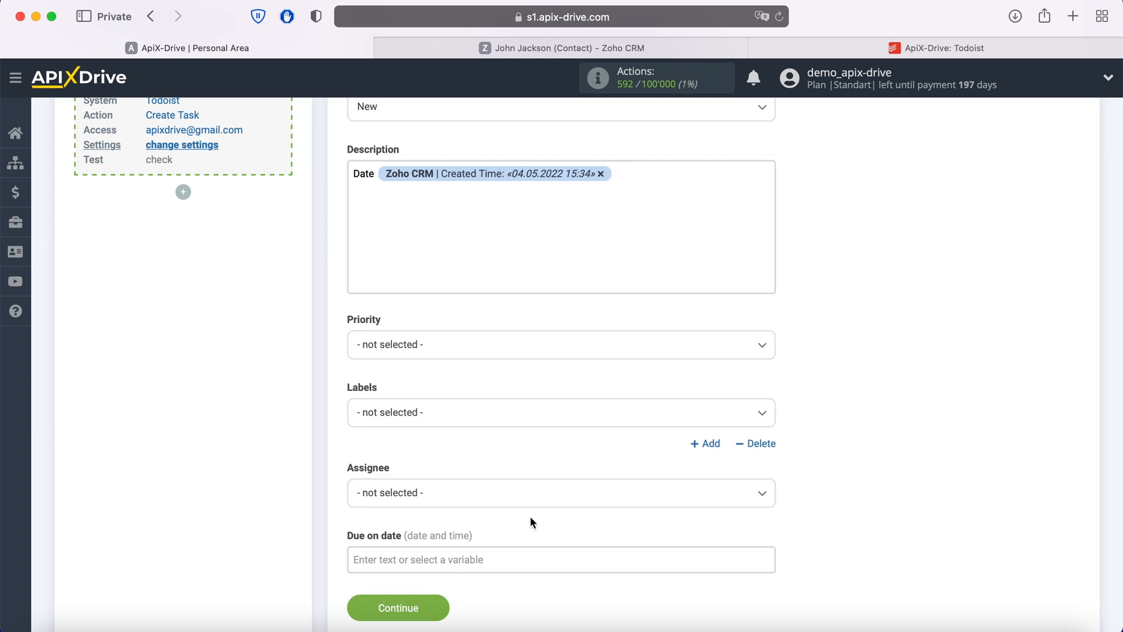
Step: Add description lines "Name" with the Full Name variable and "Email" with the Email variable
type("Name")
left_click(460, 206)
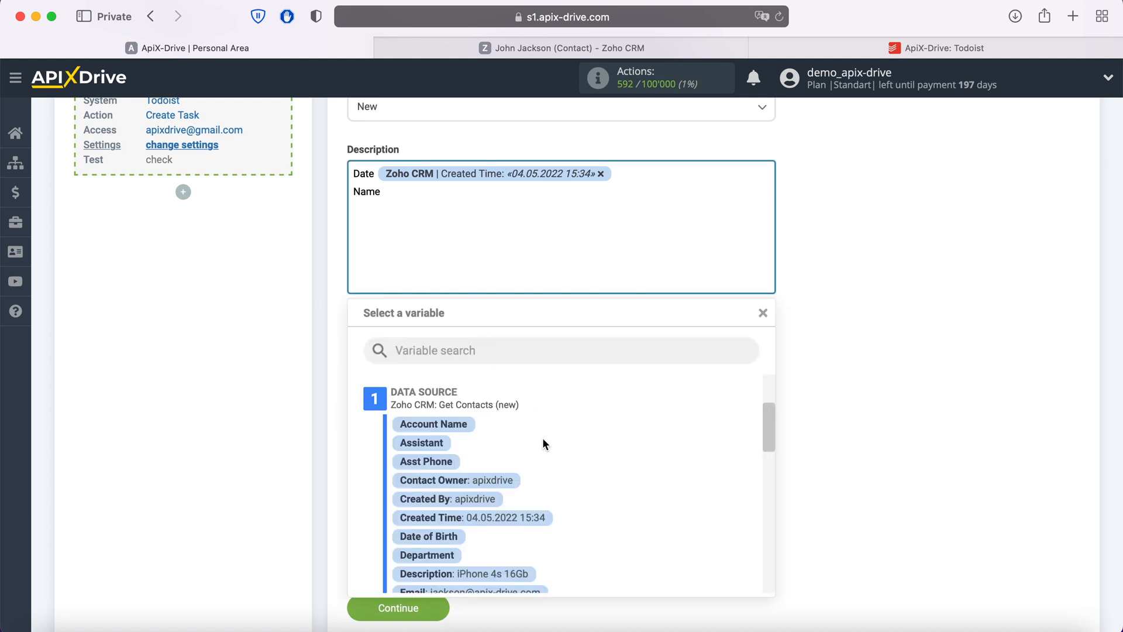
scroll(547, 487, "down", 2)
scroll(545, 485, "down", 3)
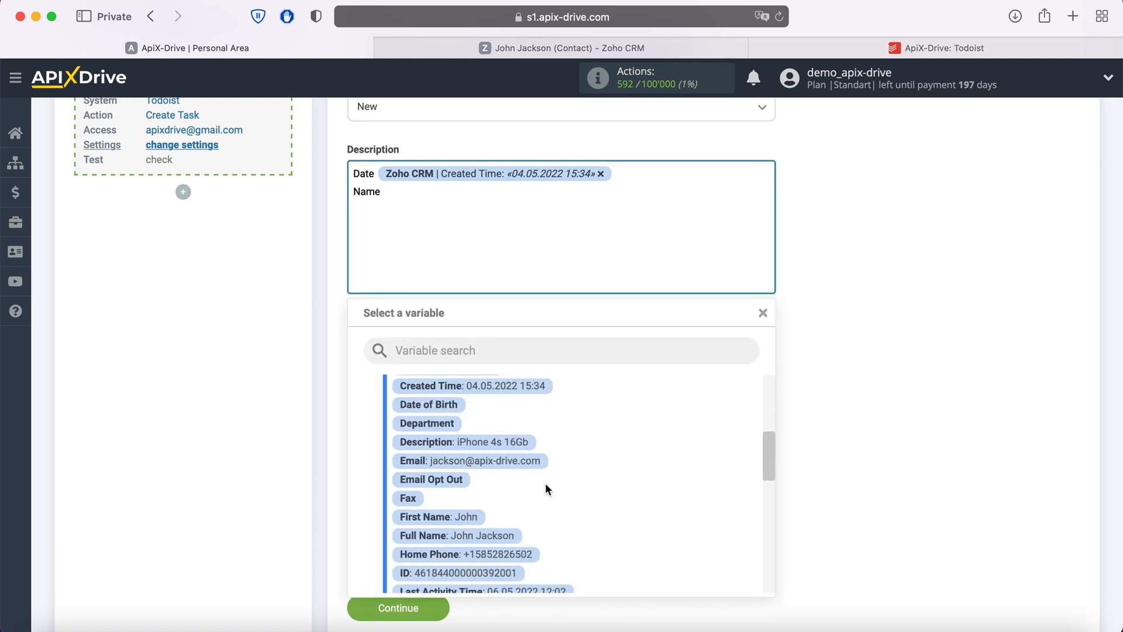
left_click(508, 516)
key("Return")
type("Email")
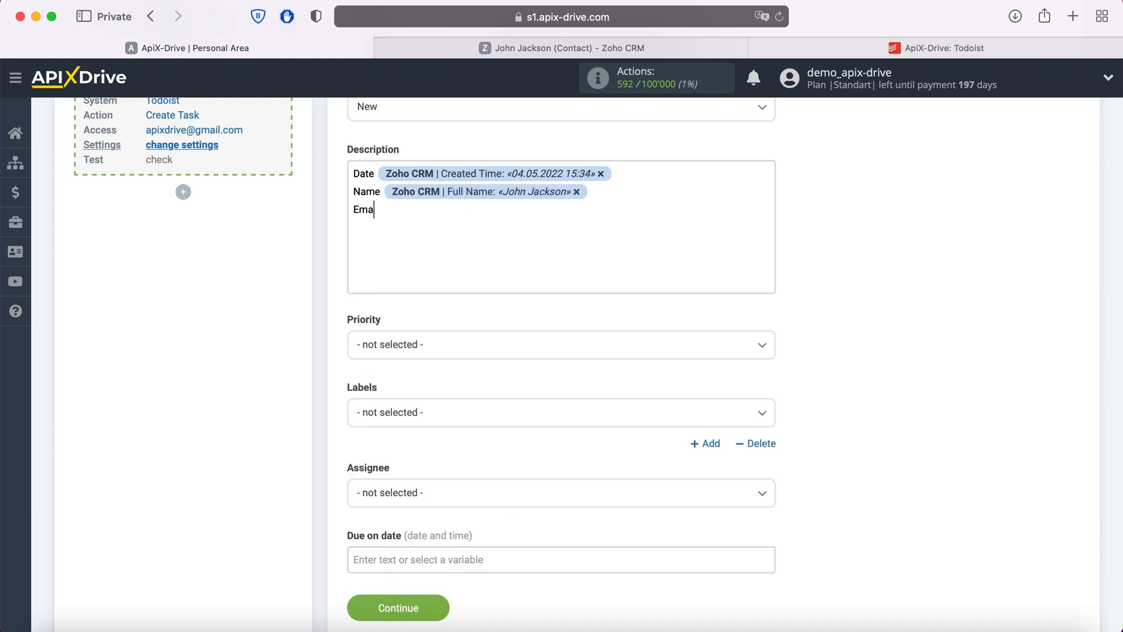
left_click(457, 210)
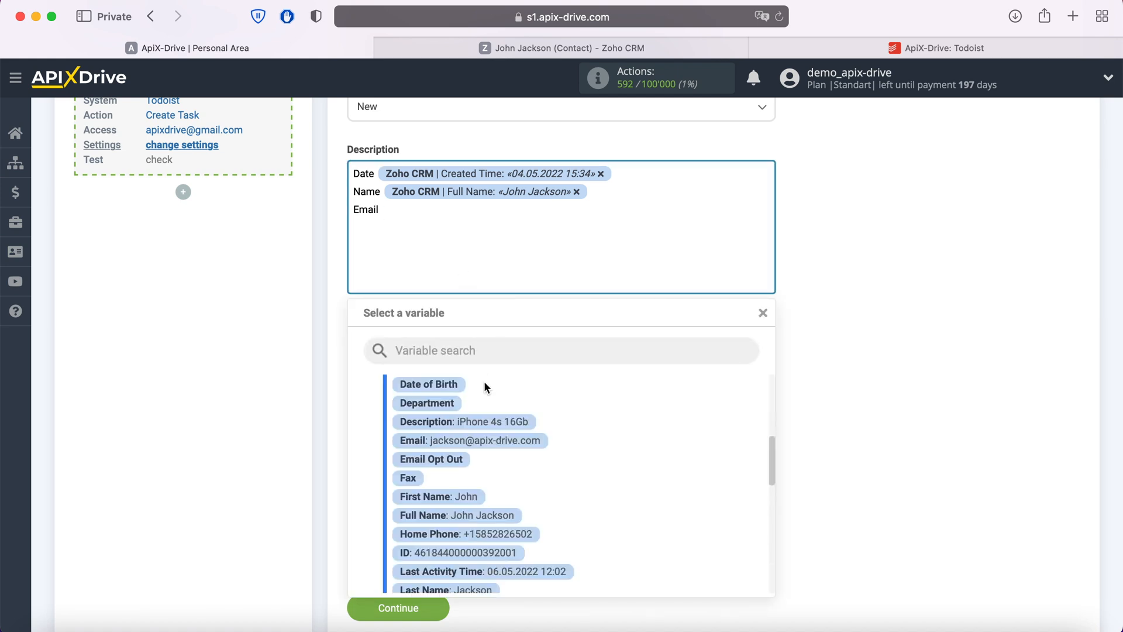
left_click(470, 439)
Step: Add description lines "Phone" with the Home Phone variable and "Product" with the Description variable, then continue
key("Return")
type("Phone")
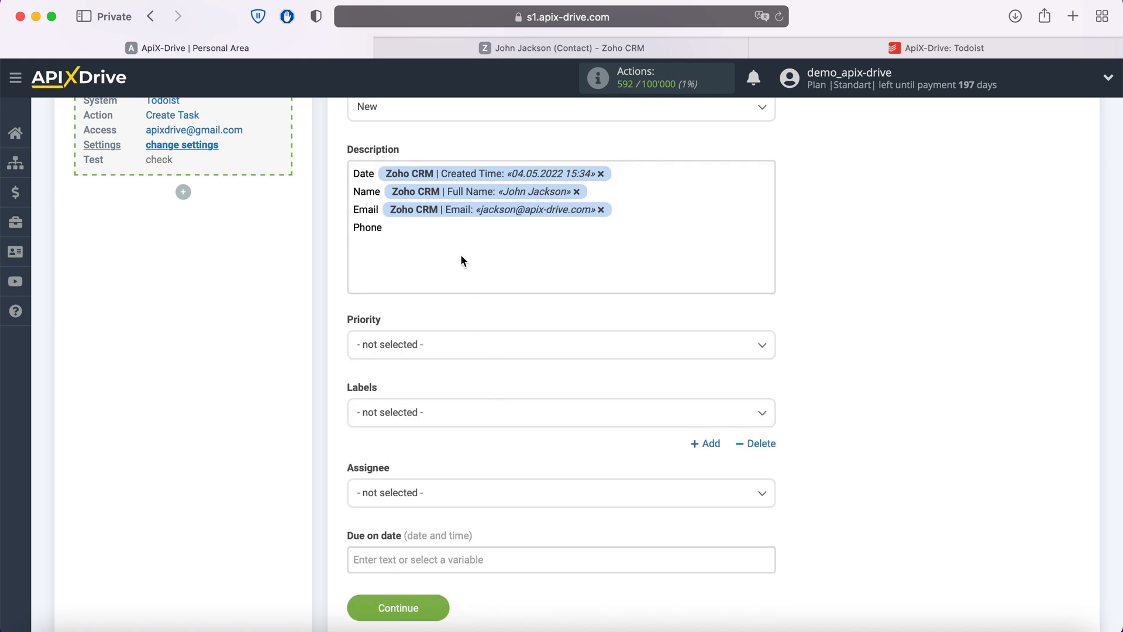
left_click(451, 234)
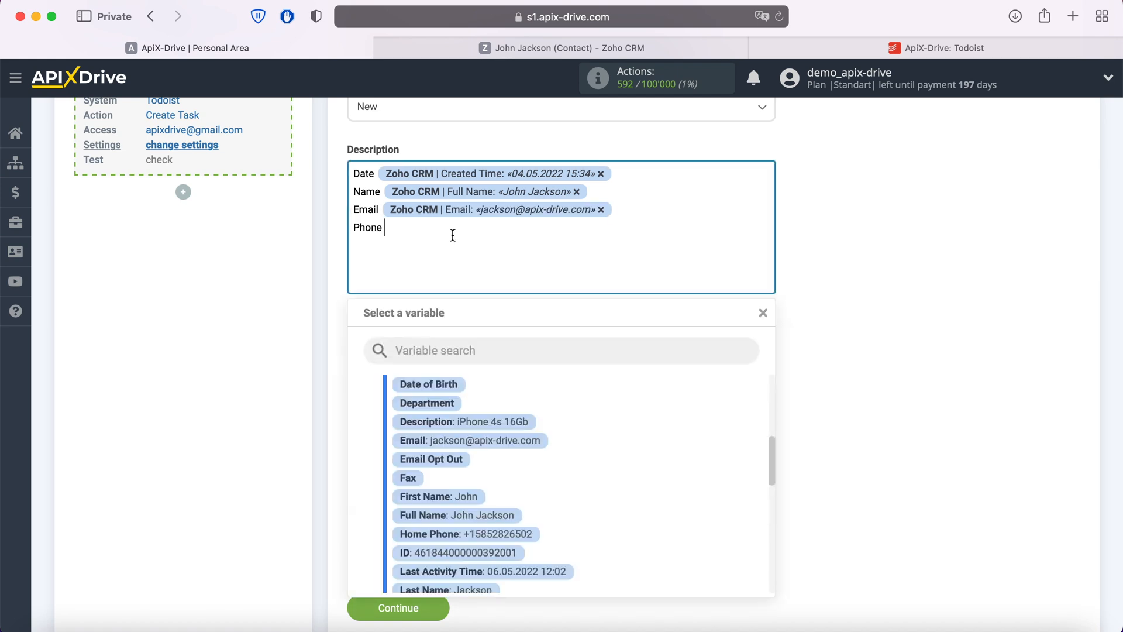
left_click(529, 533)
key("Return")
type("Product")
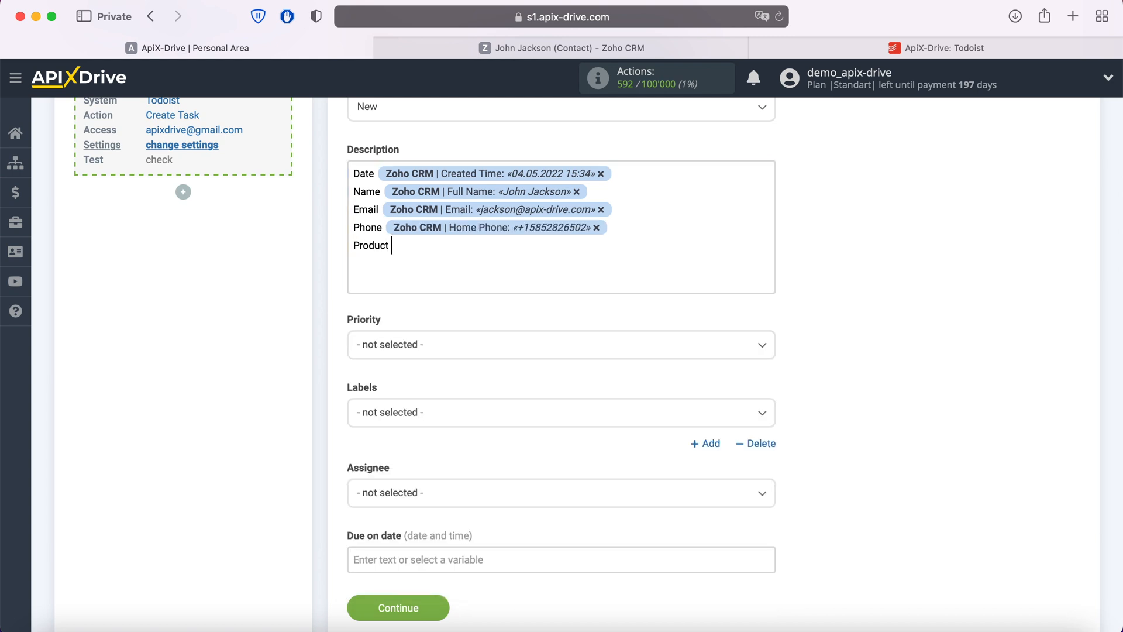
left_click(448, 251)
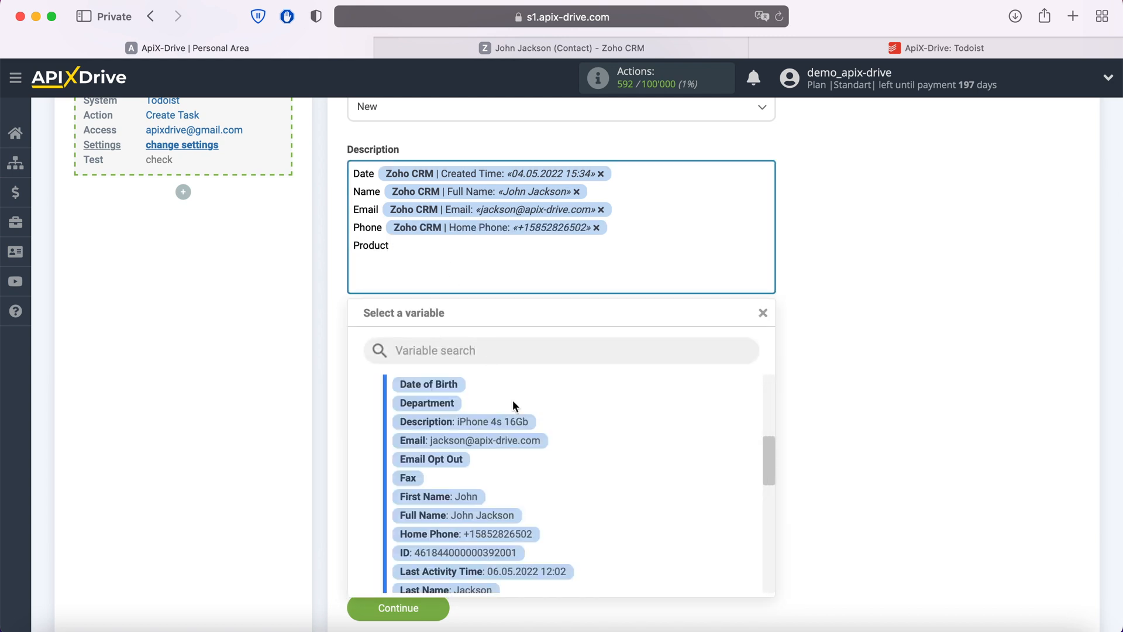
left_click(517, 421)
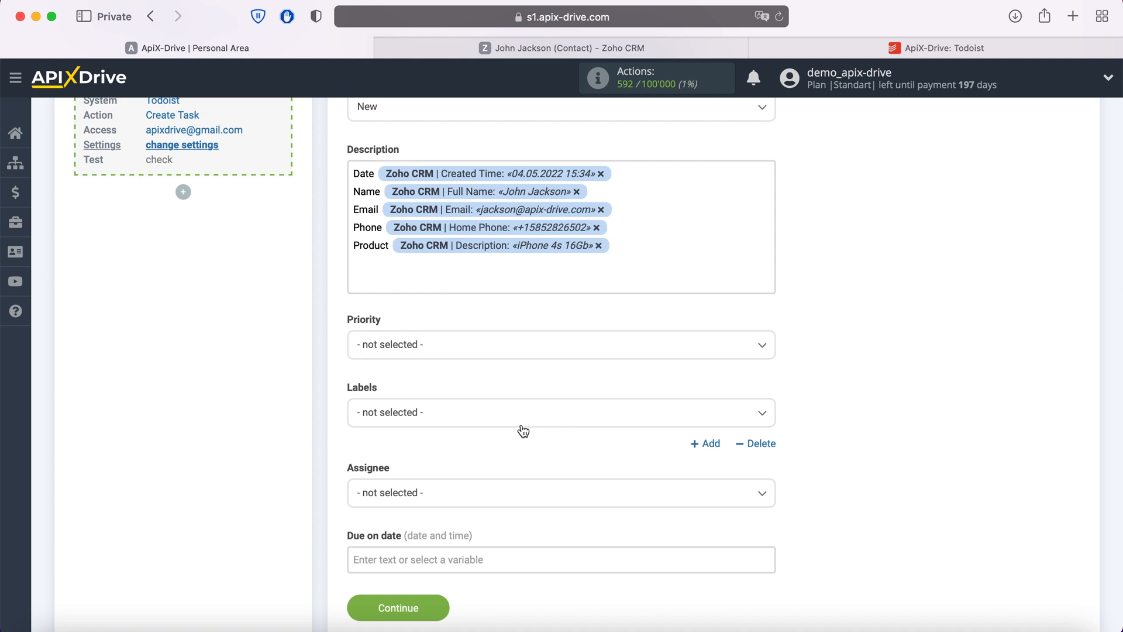
left_click(435, 610)
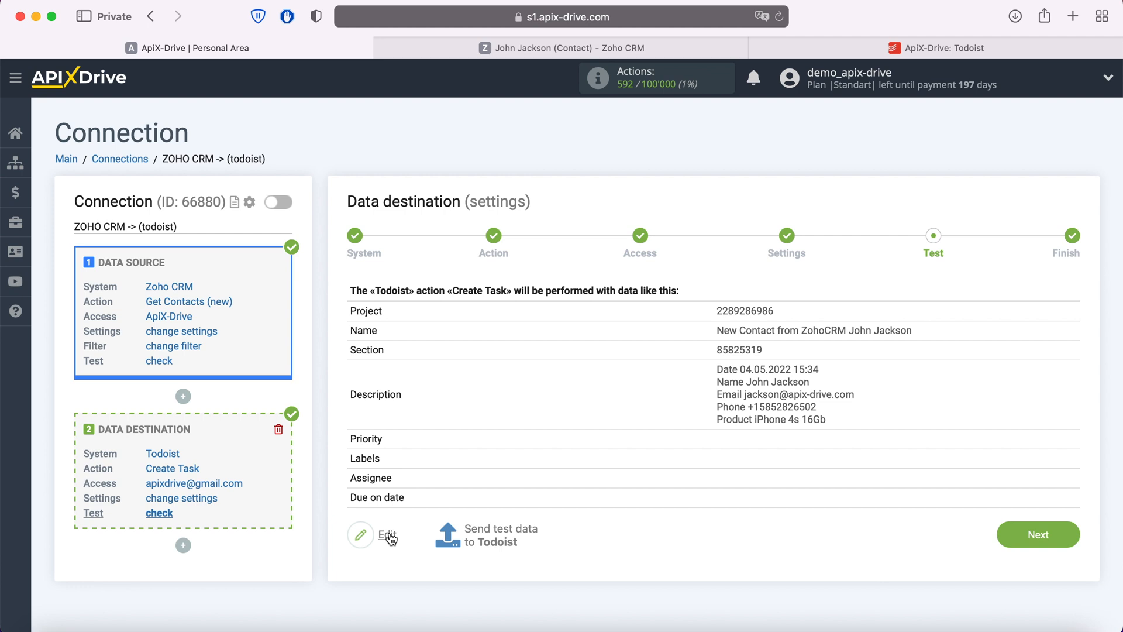
Step: Send test data to Todoist and check the created task in the Todoist tab
left_click(500, 534)
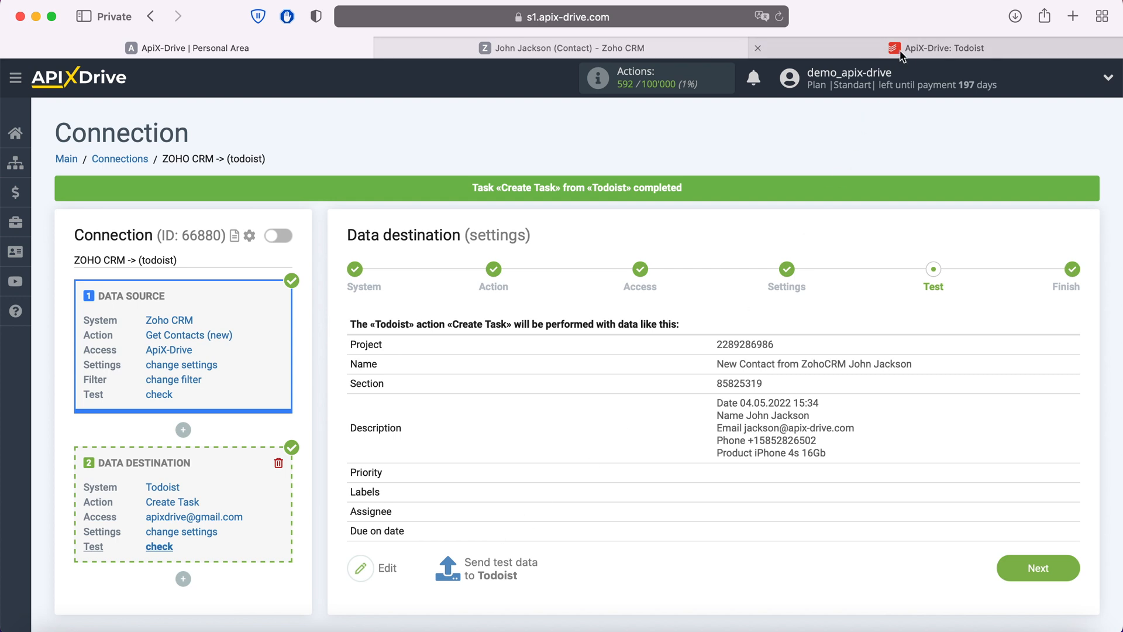
left_click(936, 48)
left_click(417, 228)
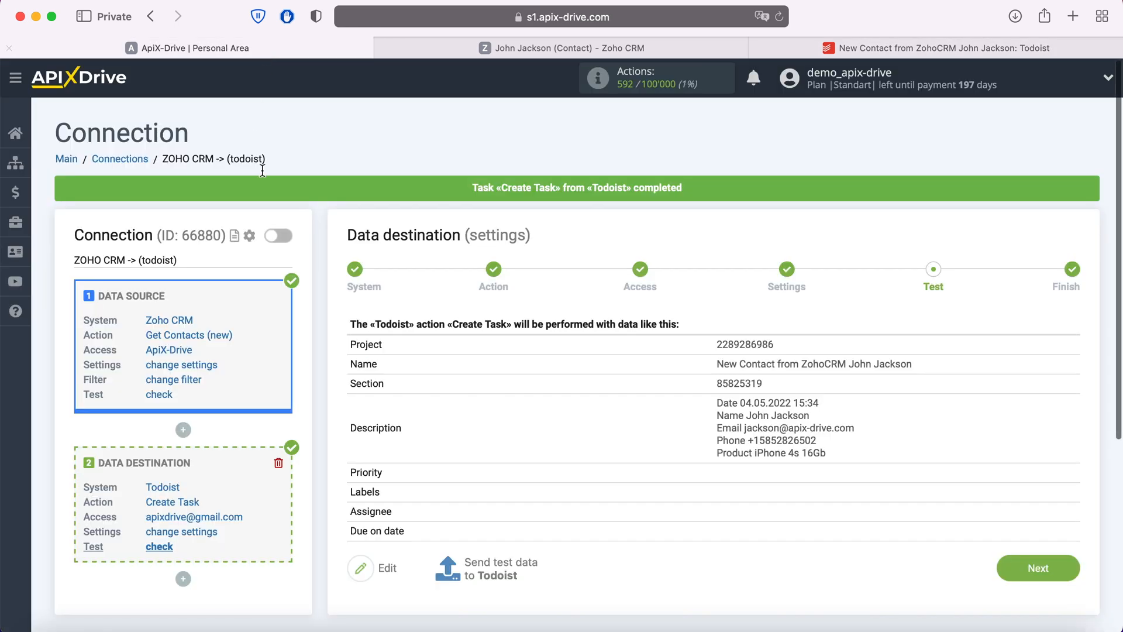
Step: Finish the setup, enable auto-update, and set the connection's update interval to 5 minutes
left_click(1048, 567)
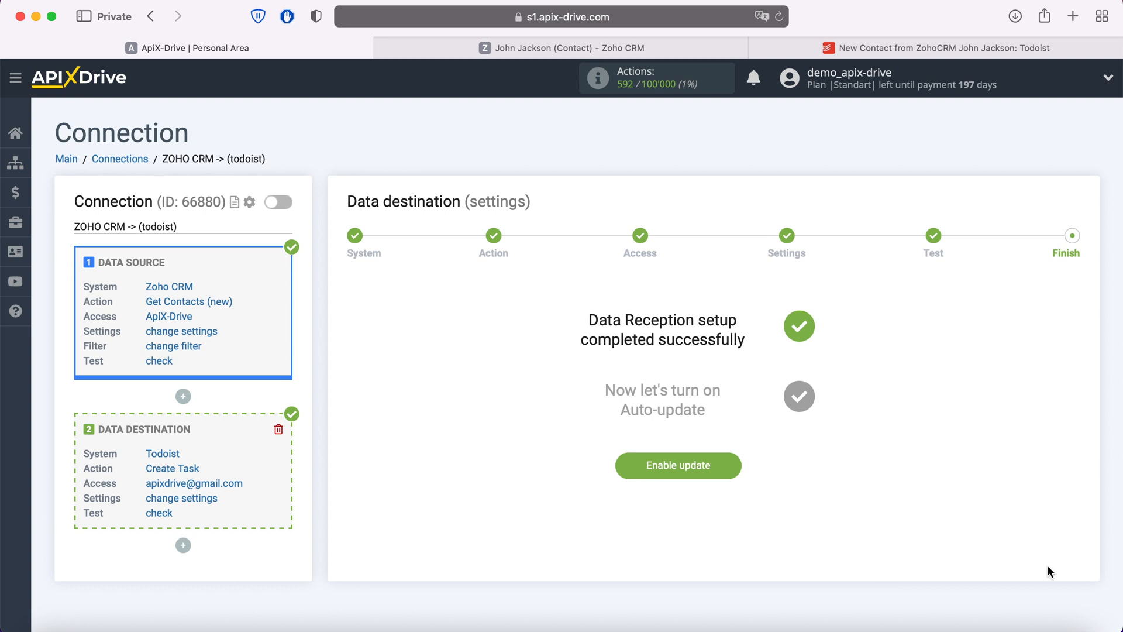
left_click(733, 465)
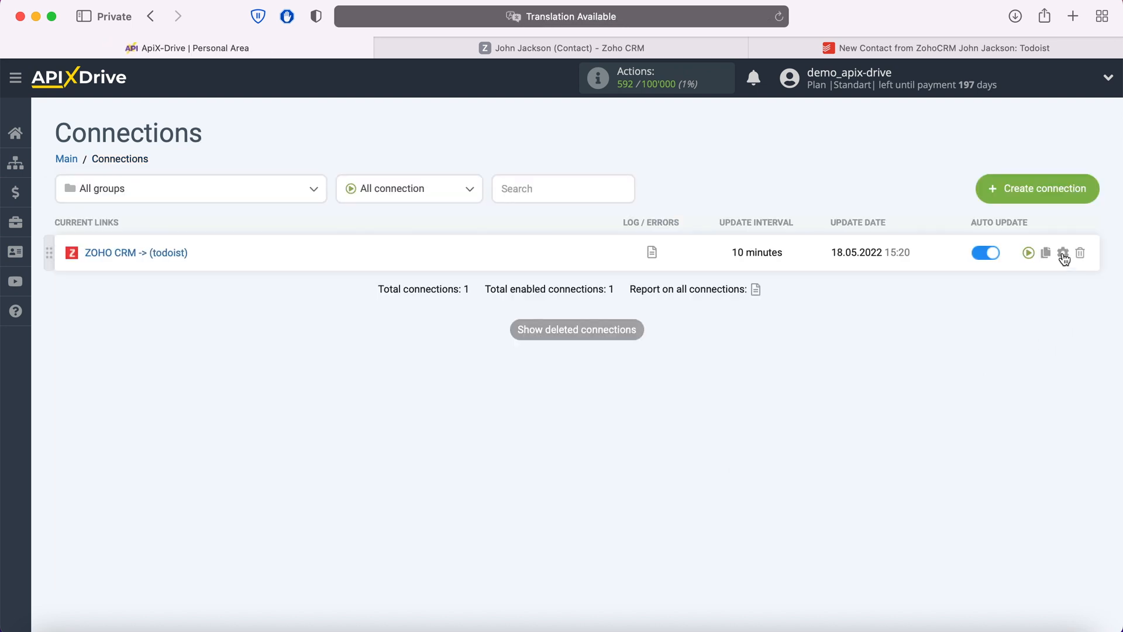
left_click(1063, 255)
left_click(682, 356)
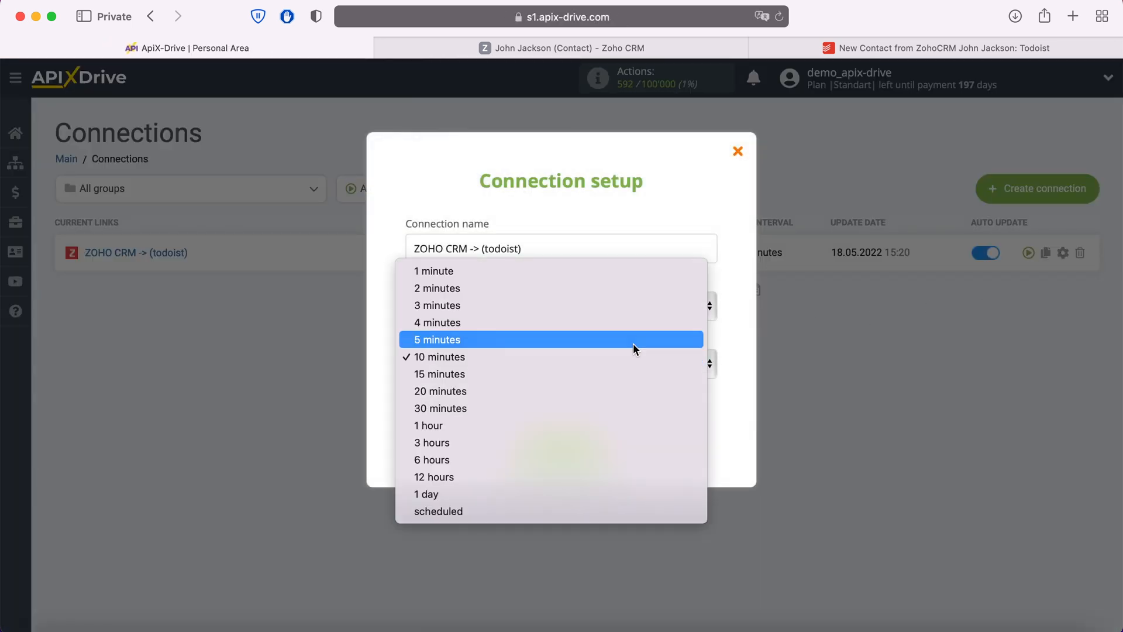
left_click(626, 355)
left_click(603, 449)
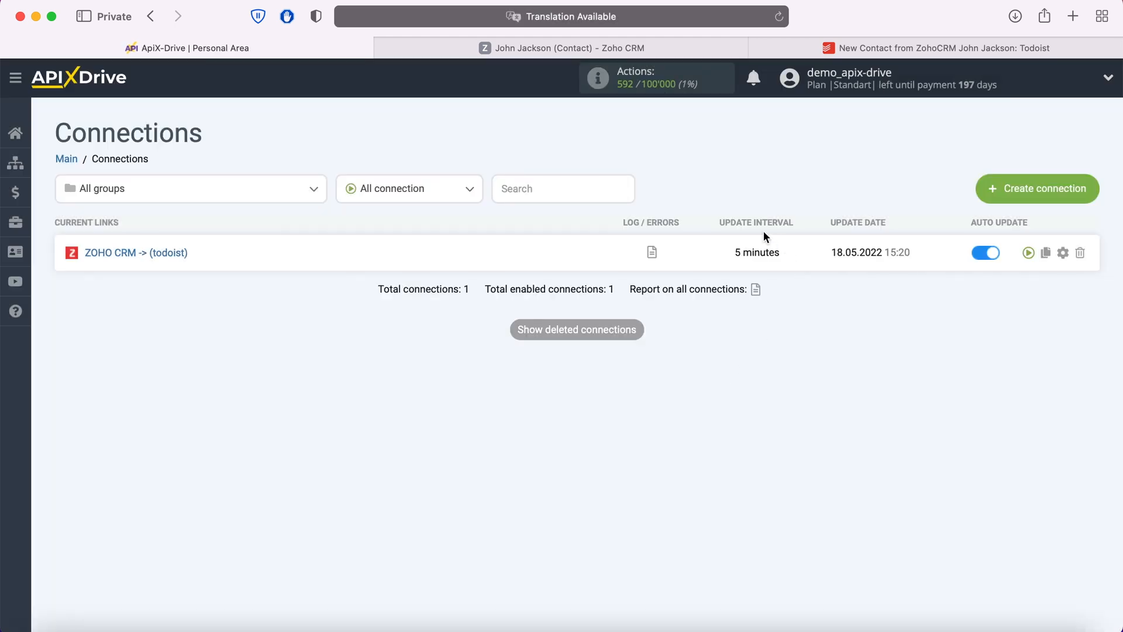